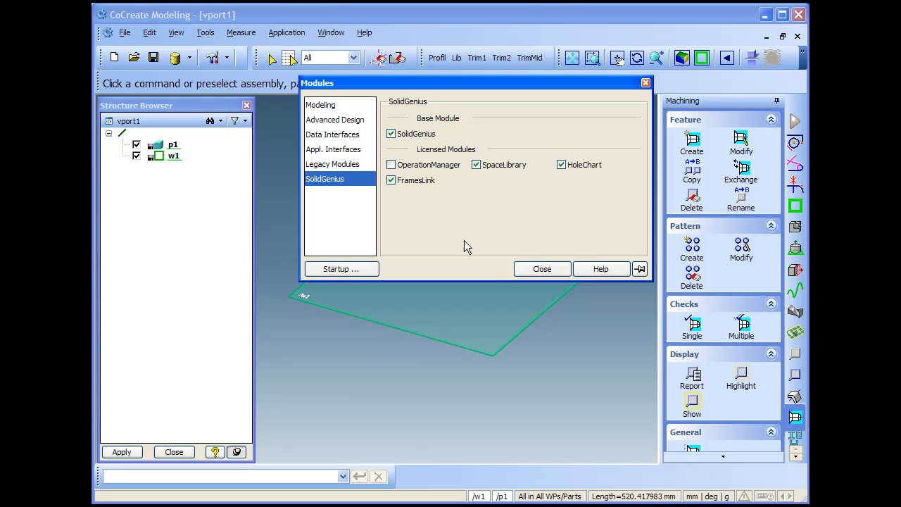
Close the Modules dialog, clear the side panels off the workspace, and start creating a FramesLink profile
click(535, 271)
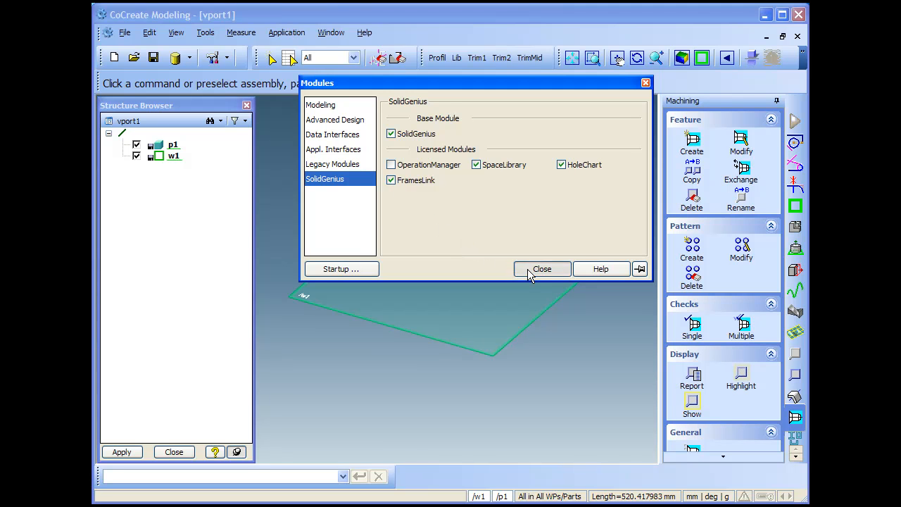
click(798, 439)
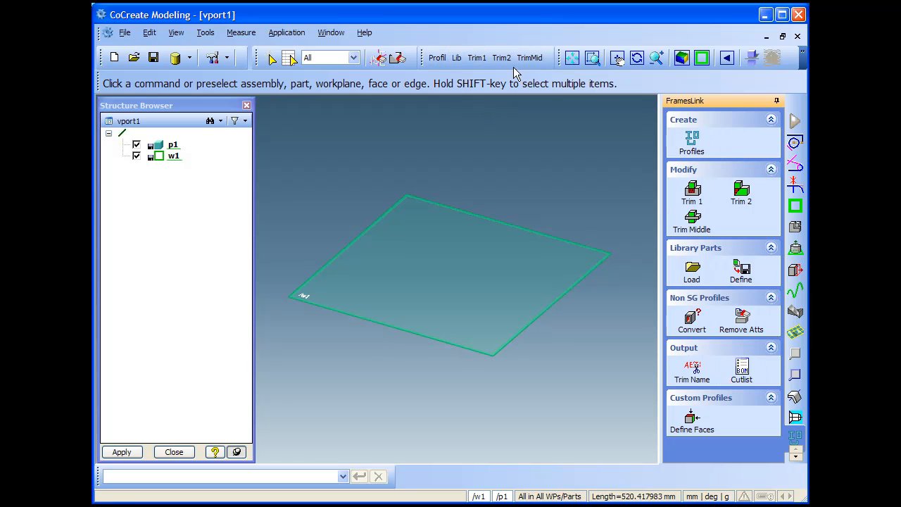
click(176, 33)
click(182, 49)
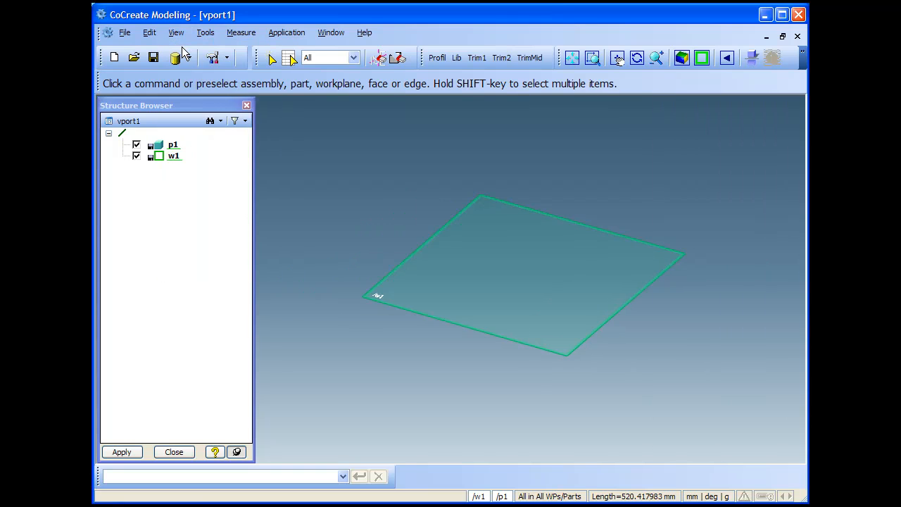
drag(143, 105, 862, 128)
click(436, 58)
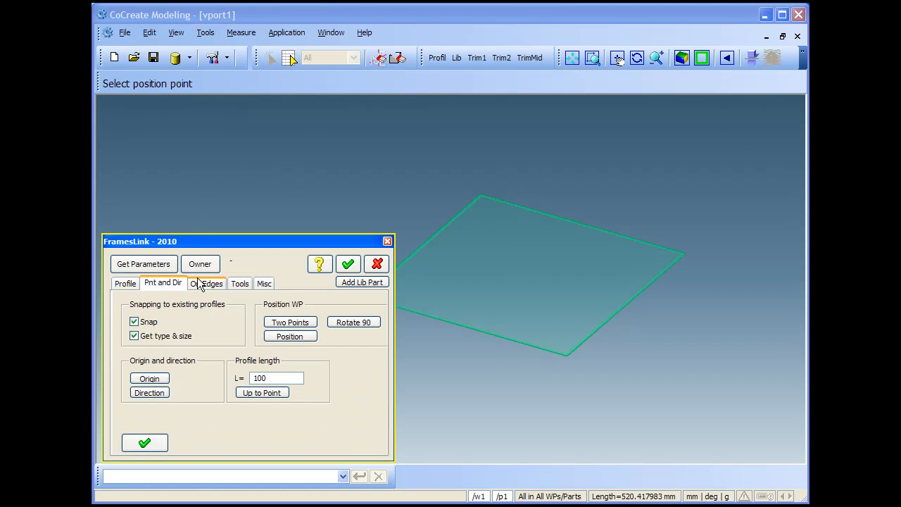
Try out the hollow and steel bar profile types, including DIN 59411, DIN 1025-5, DIN-EU 56-77EQ and DIN 1027
click(130, 284)
click(128, 321)
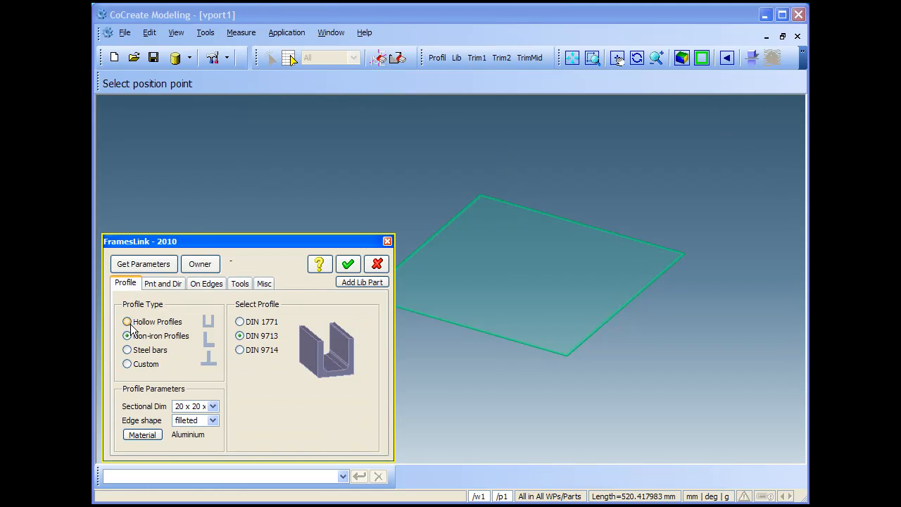
click(249, 338)
click(161, 350)
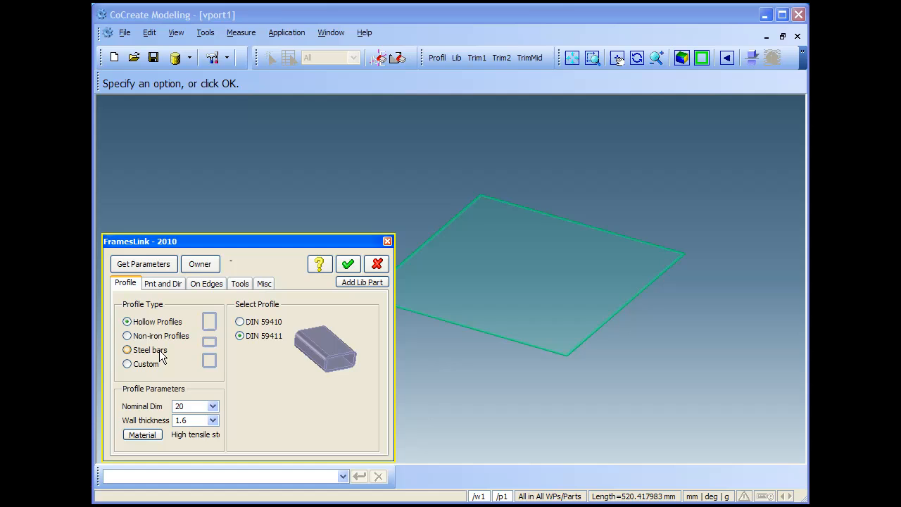
click(256, 378)
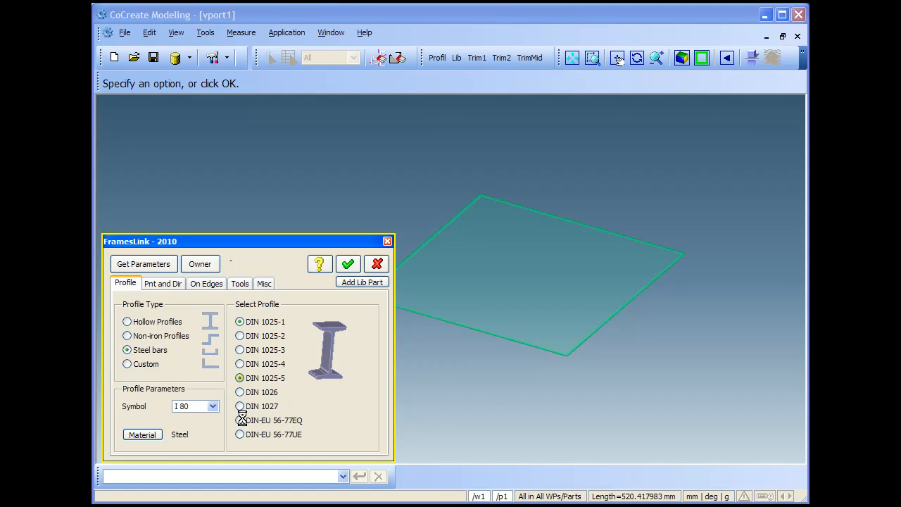
click(240, 421)
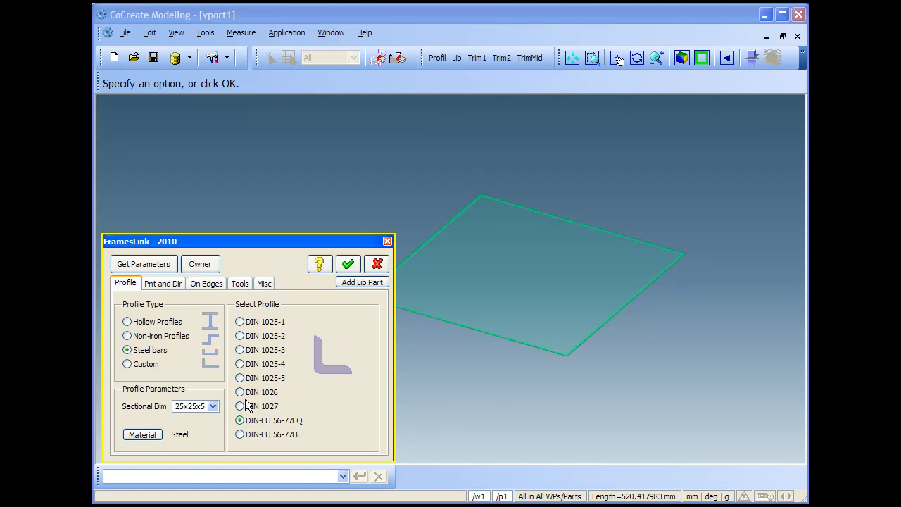
click(240, 406)
Choose the custom Bosch 45x45 section as the profile to insert
click(167, 365)
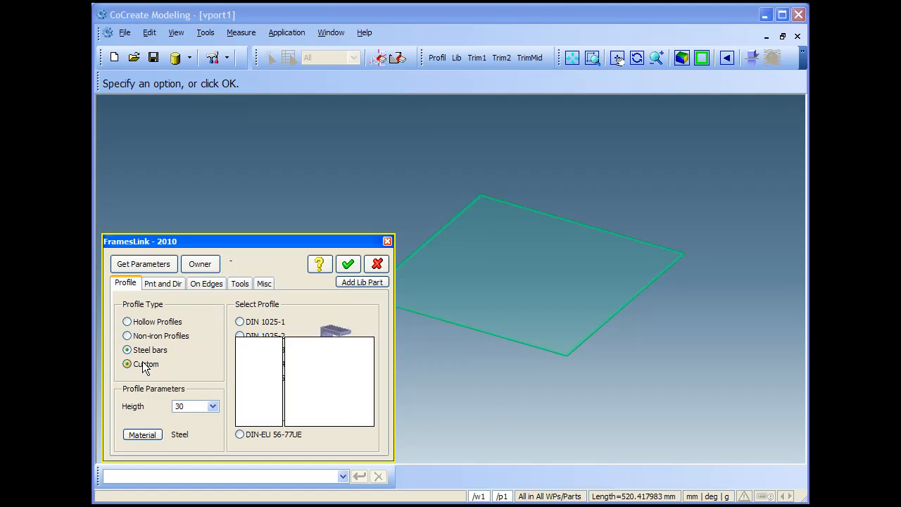
click(249, 345)
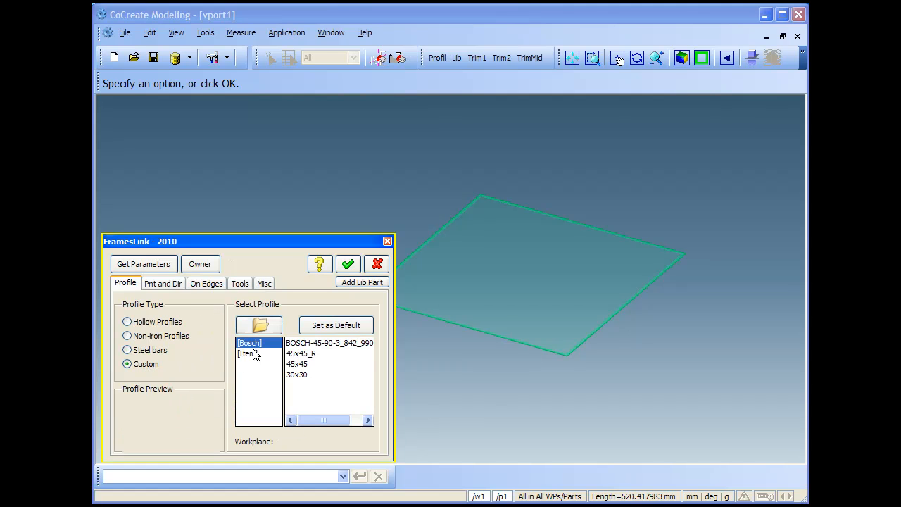
click(302, 355)
click(305, 344)
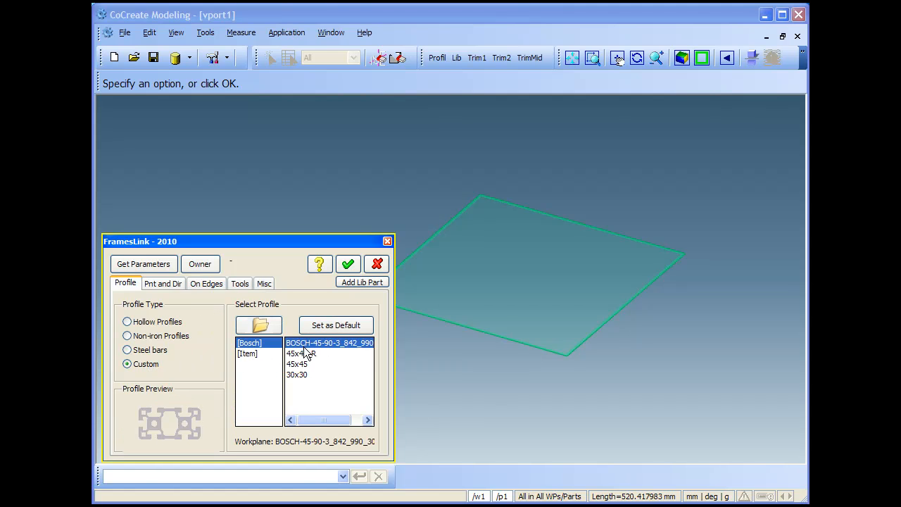
click(296, 365)
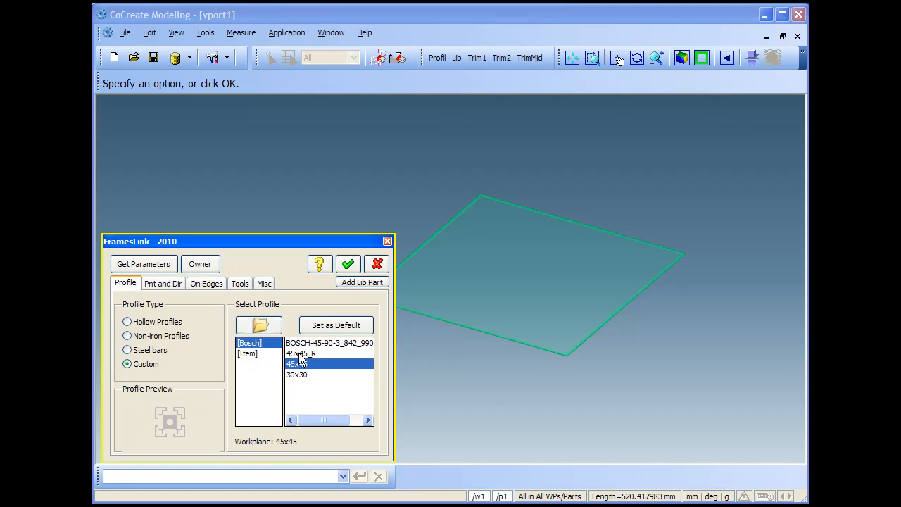
Place the profile's origin at the corner of workplane w1, with the section lying flat on the plane
click(160, 283)
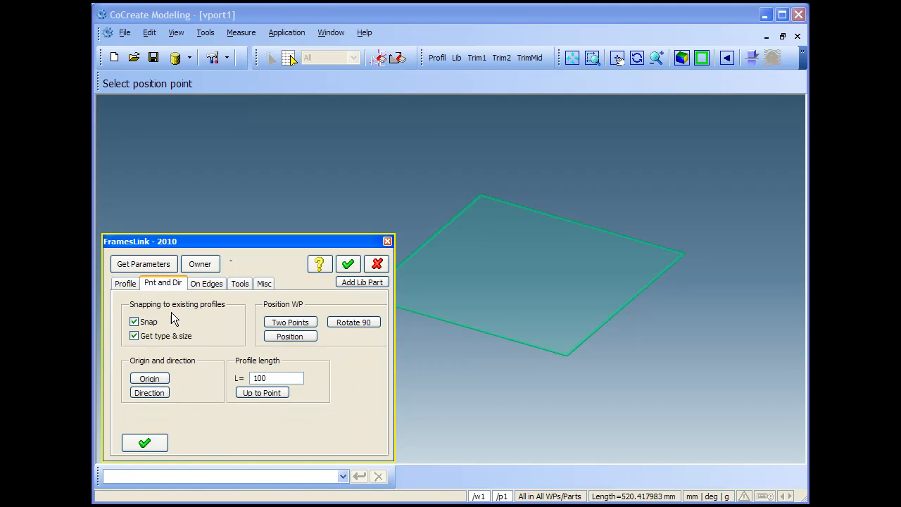
click(152, 379)
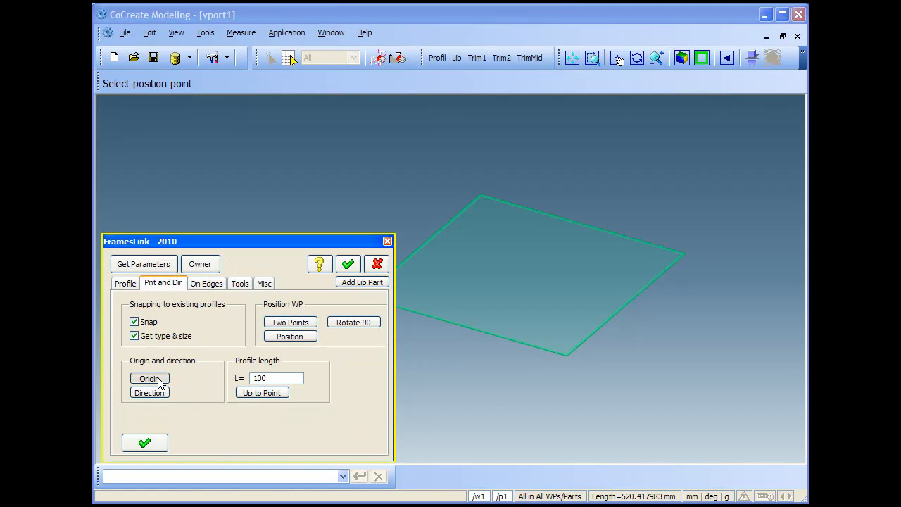
click(422, 285)
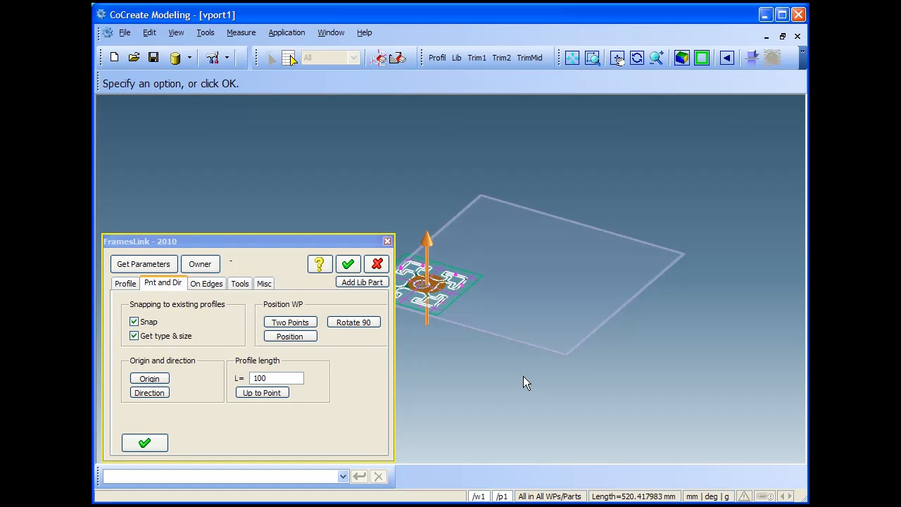
scroll(494, 328, down, 2)
middle_drag(490, 259, 531, 352)
Set the upright profile's length to 500 mm and create the post
click(485, 349)
click(495, 134)
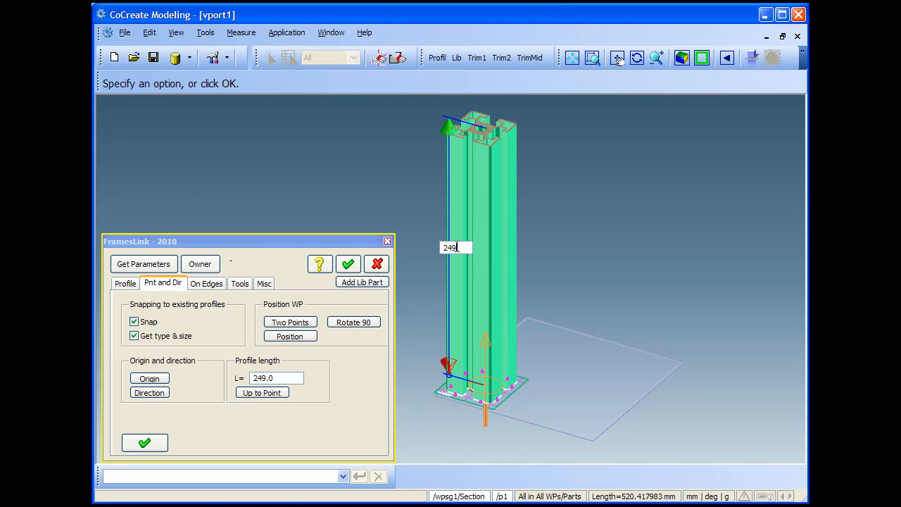
click(457, 246)
text(500)
key(Return)
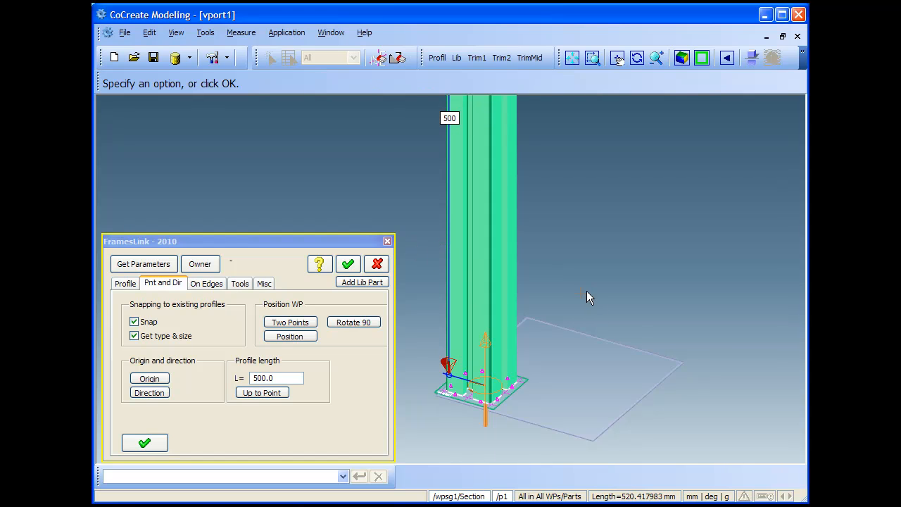
click(163, 445)
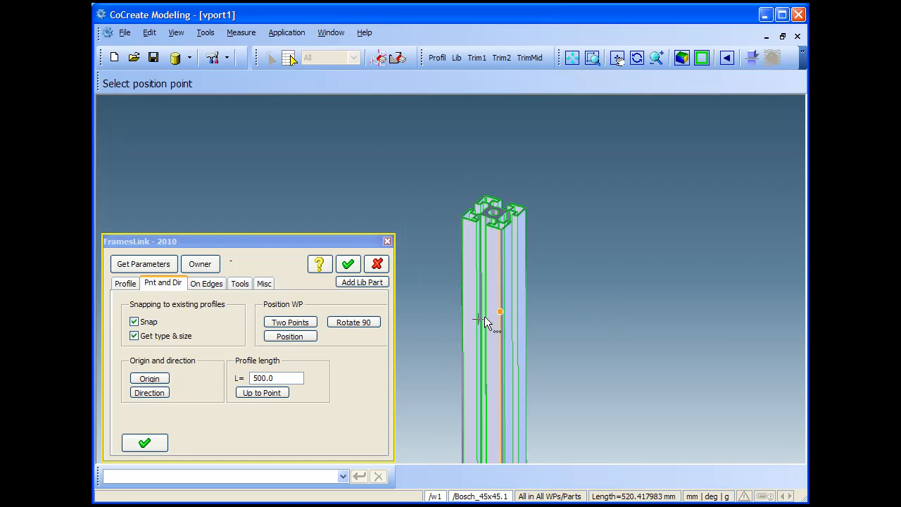
Create an 800 mm horizontal profile snapped to the post's side face at its upper end
click(164, 377)
scroll(641, 202, up, 3)
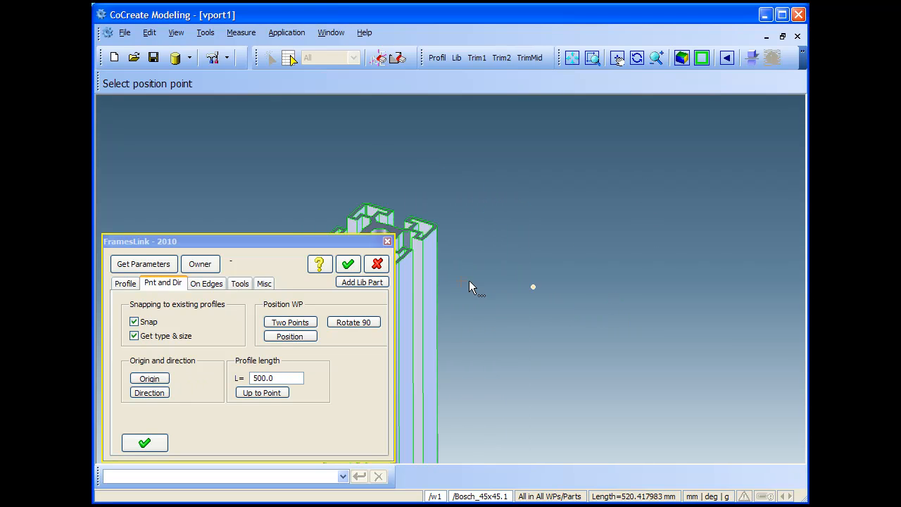
click(583, 314)
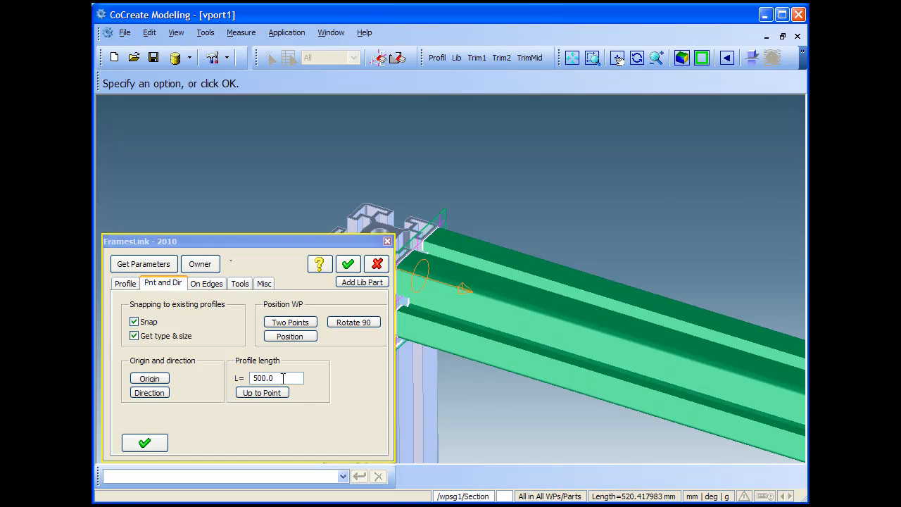
drag(283, 378, 242, 381)
text(800)
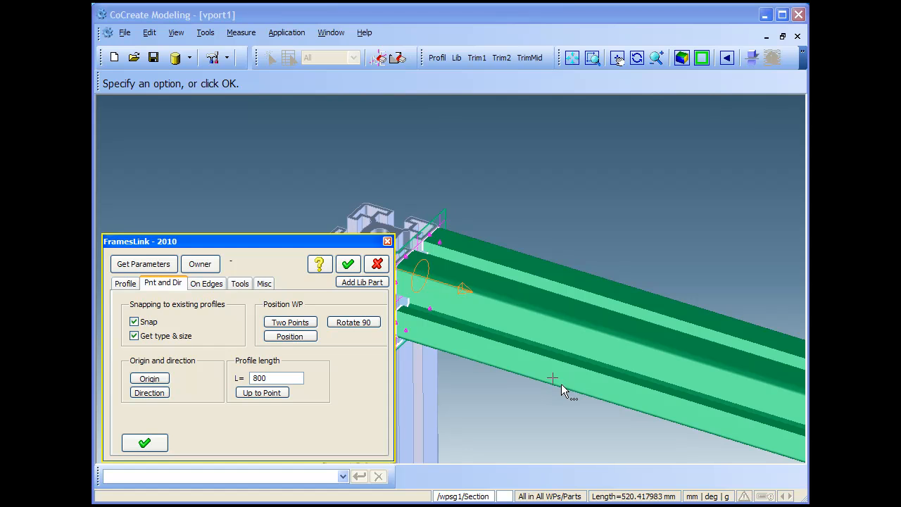
middle_drag(561, 384, 557, 105)
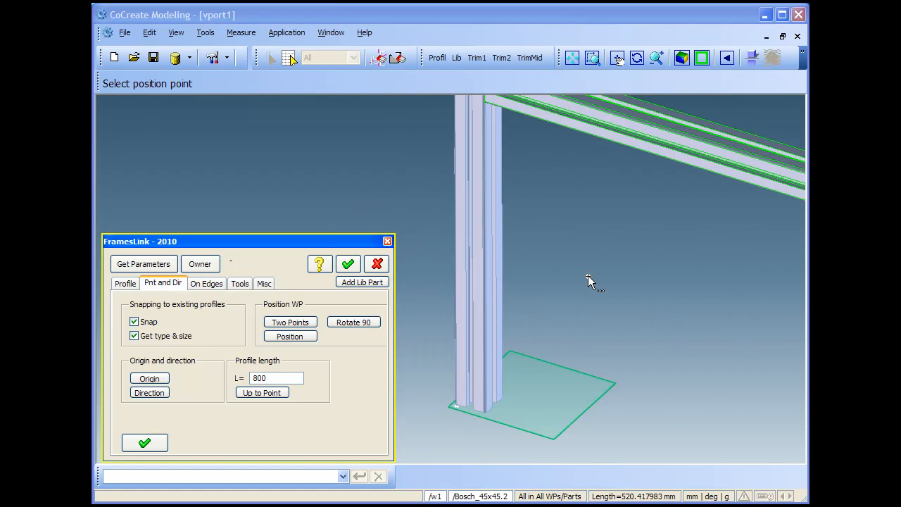
Create a 250 mm profile from the post's adjacent face at its upper end, perpendicular to the 800 mm beam
middle_drag(588, 275, 637, 313)
scroll(606, 296, up, 1)
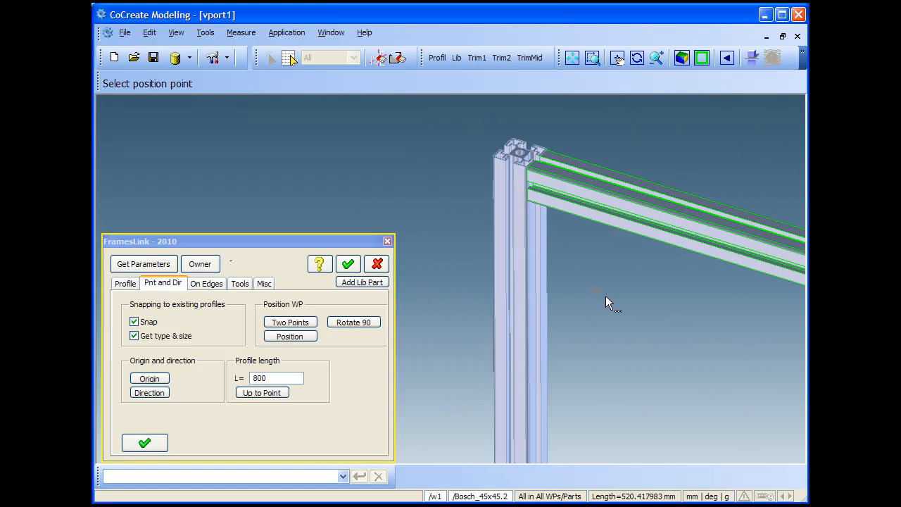
click(519, 187)
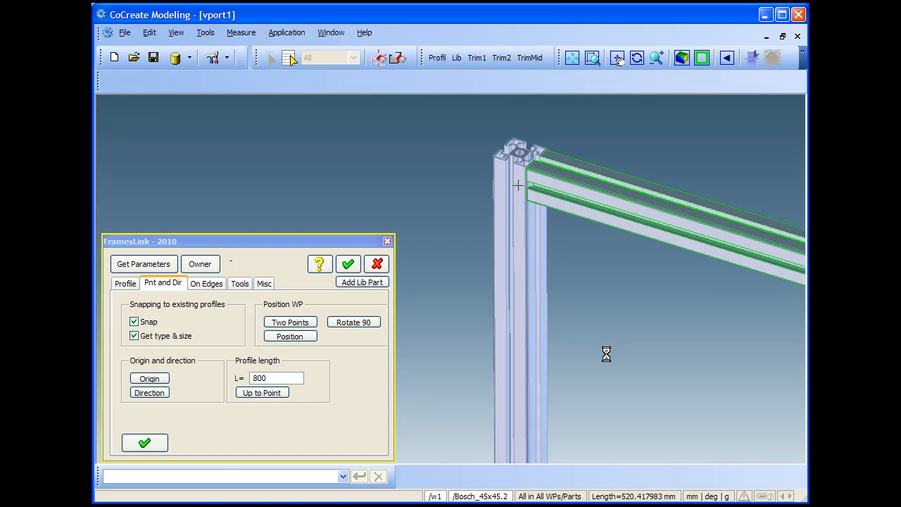
middle_drag(608, 356, 610, 218)
double_click(259, 379)
text(2)
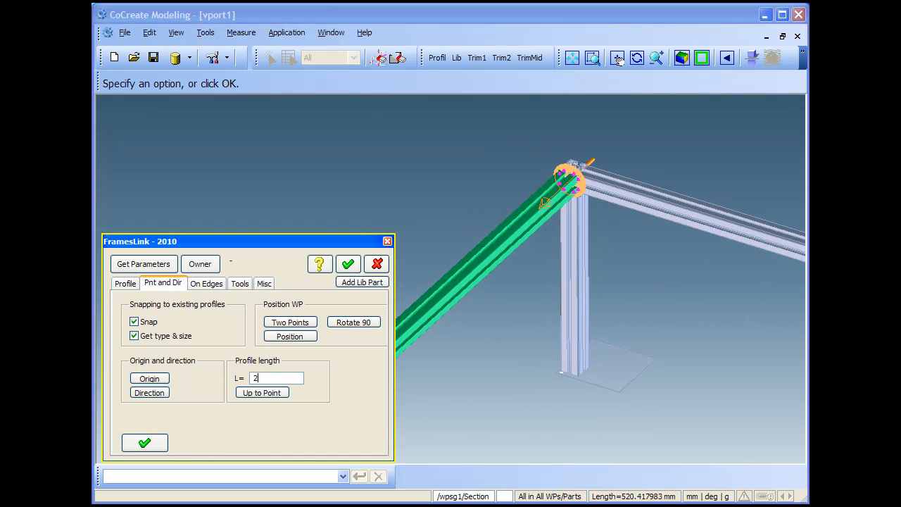
text(50)
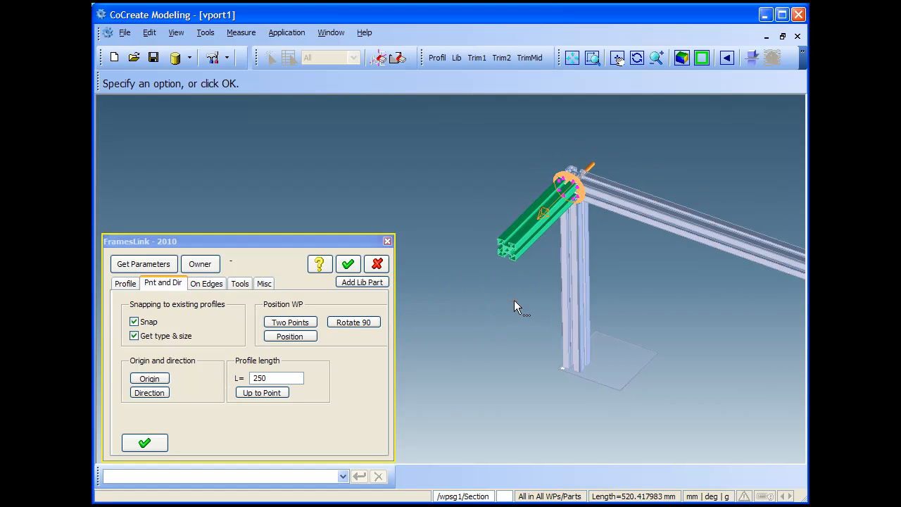
scroll(537, 395, up, 2)
click(158, 442)
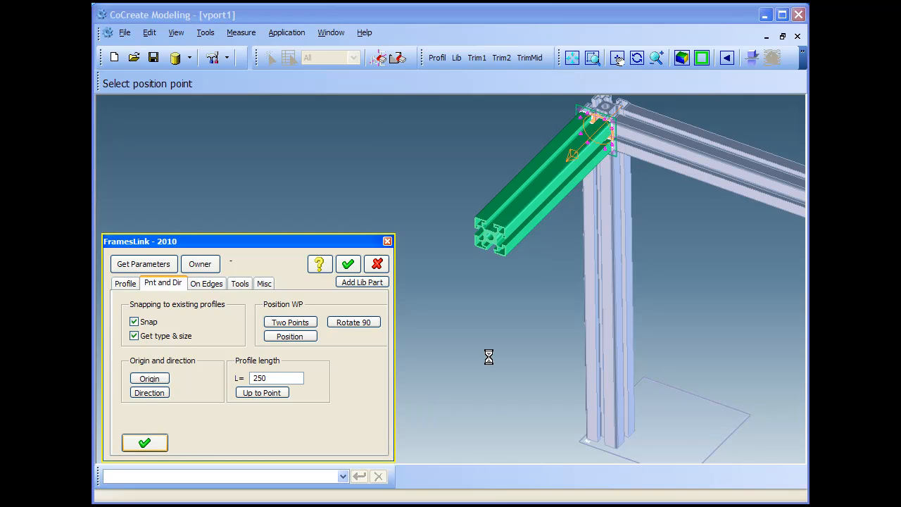
Snap a new profile to the inner side of the 250 mm beam's free end, running parallel to the 800 mm beam
scroll(544, 300, up, 2)
scroll(544, 300, up, 1)
middle_drag(544, 300, 543, 356)
click(501, 282)
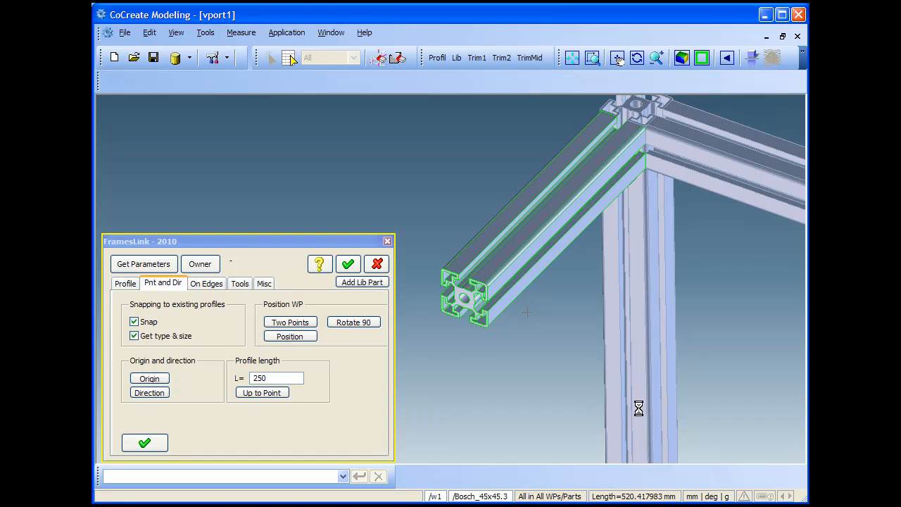
scroll(639, 397, down, 3)
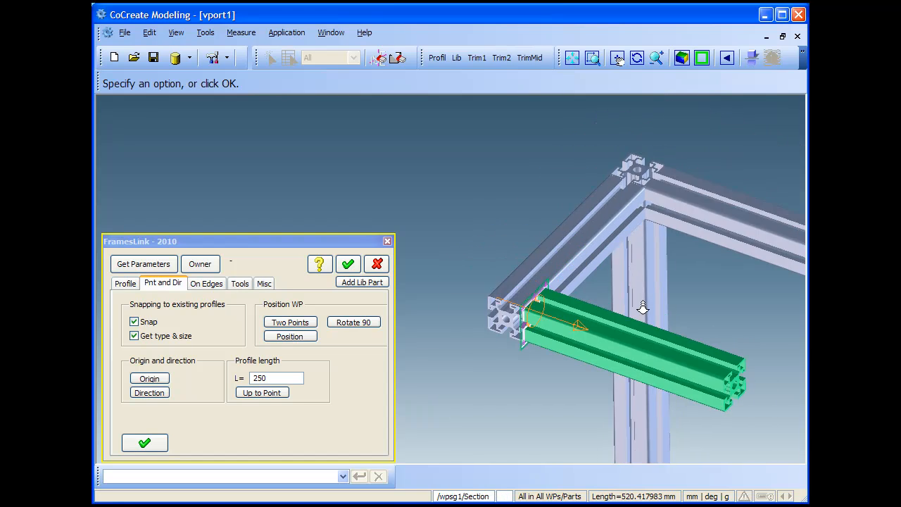
middle_drag(677, 275, 560, 215)
Extend the new parallel profile up to the end point of the existing 800 mm beam and create it
click(284, 395)
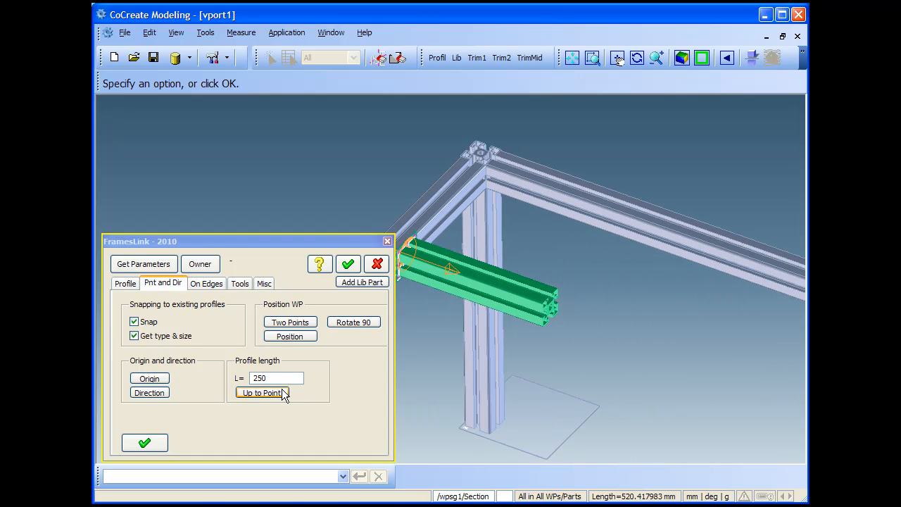
middle_drag(608, 376, 431, 313)
scroll(605, 258, up, 3)
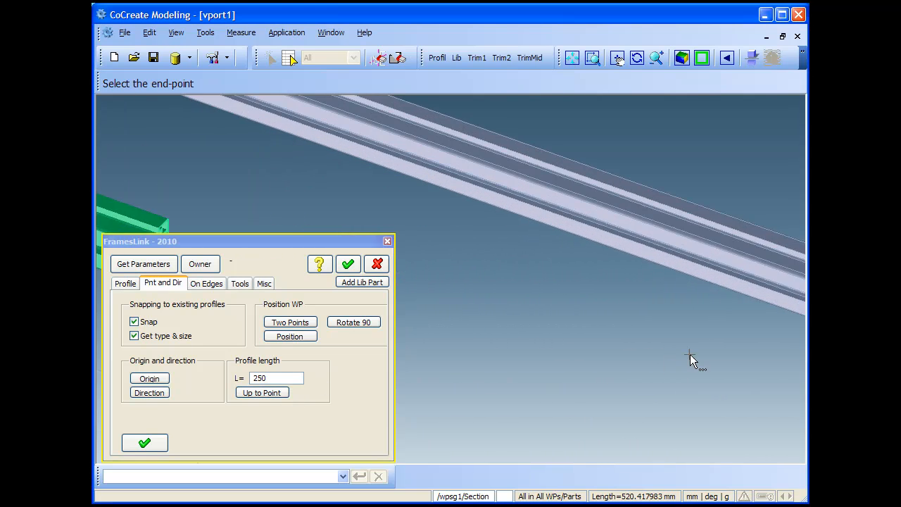
middle_drag(668, 362, 444, 345)
click(595, 315)
middle_drag(584, 396, 651, 282)
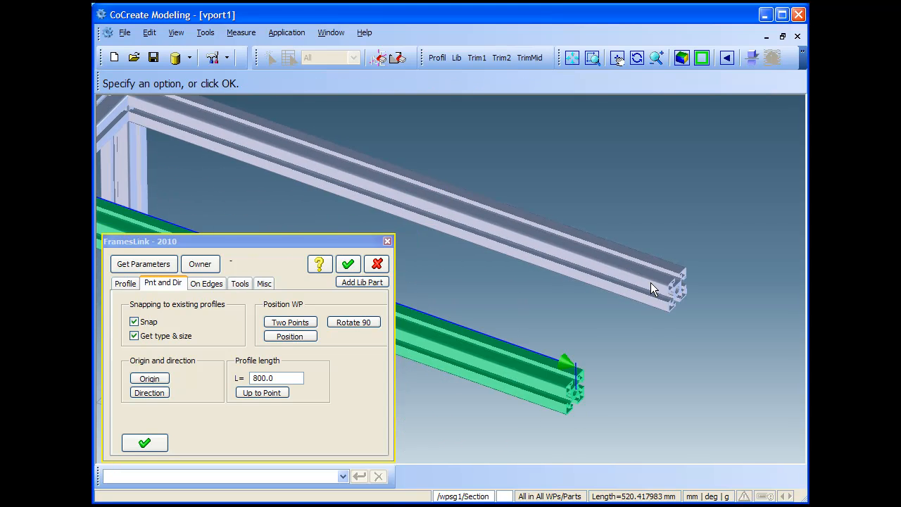
click(146, 443)
Create a profile from the inner side of the 800 mm beam's free end, extended up to the opposite parallel beam's inner face
scroll(593, 341, up, 4)
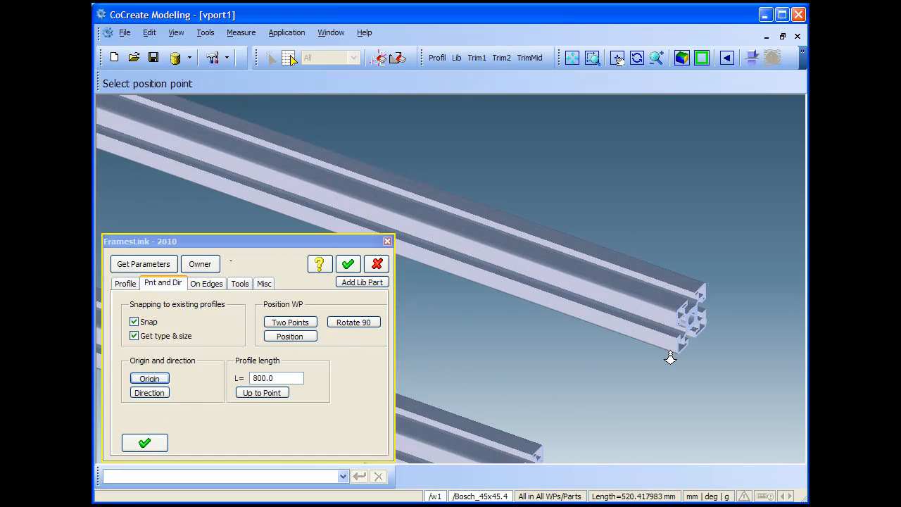
click(661, 327)
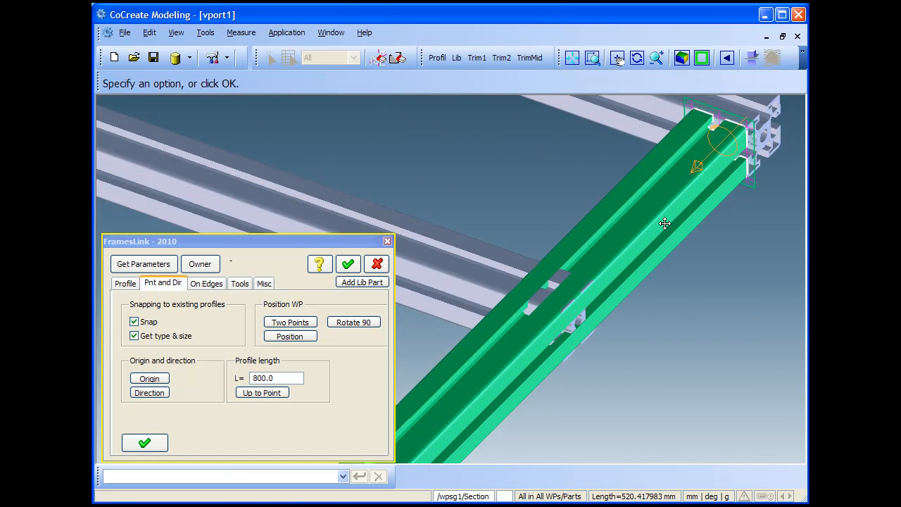
click(262, 393)
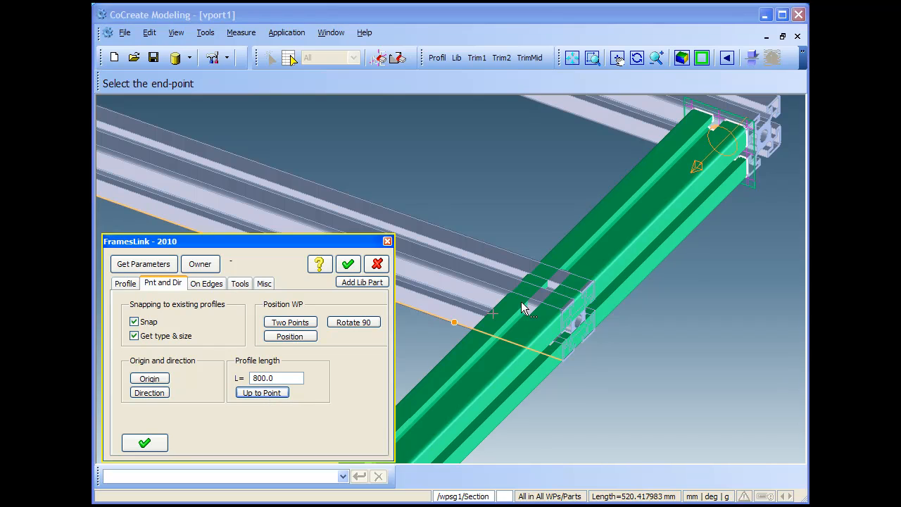
middle_drag(562, 301, 527, 387)
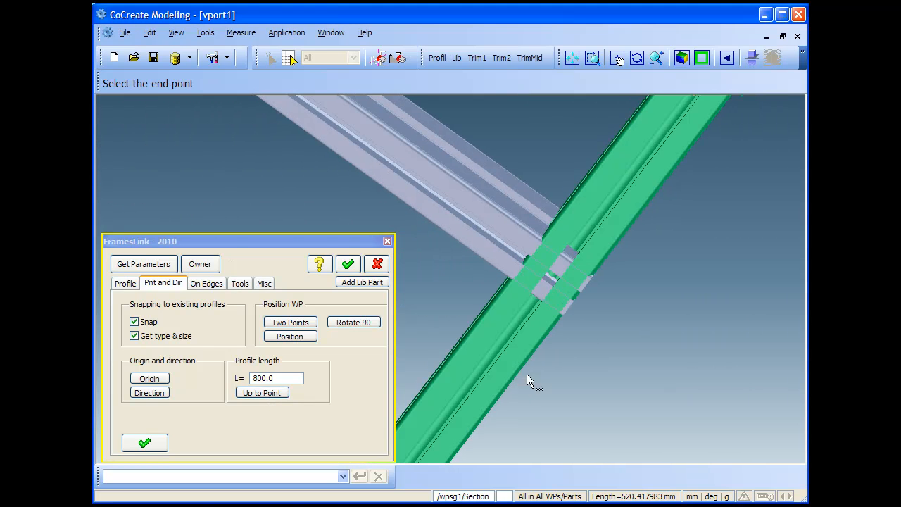
click(524, 206)
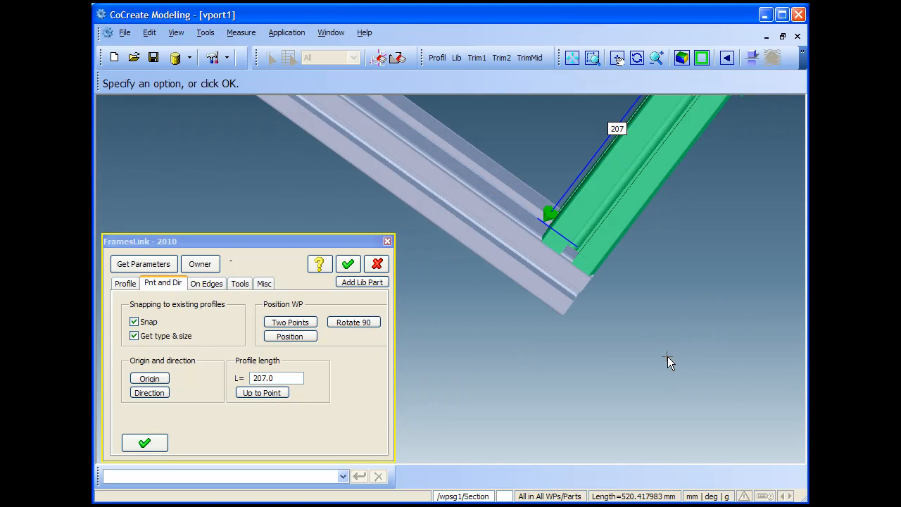
scroll(655, 384, down, 3)
middle_drag(626, 234, 660, 187)
right_drag(660, 187, 730, 150)
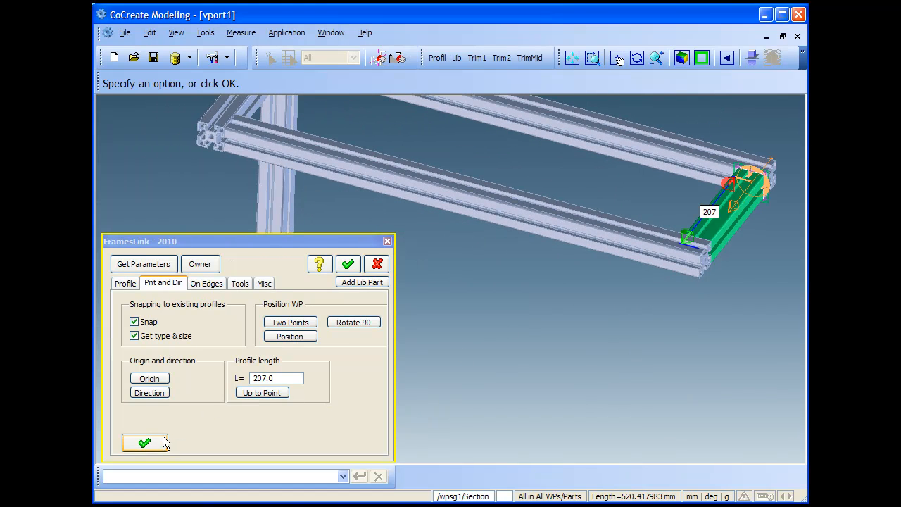
click(166, 441)
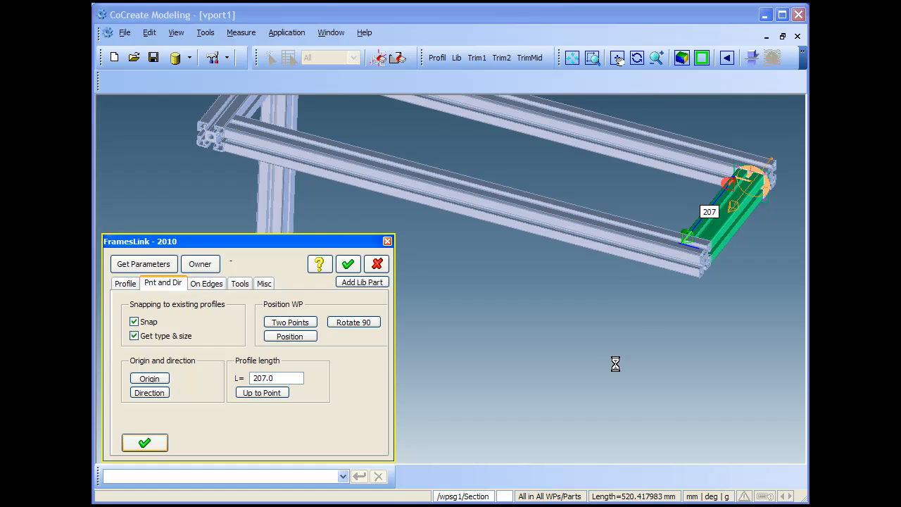
Snap a new vertical profile to the underside of the outer long beam's free end
middle_drag(652, 341, 655, 271)
right_drag(655, 271, 631, 168)
scroll(631, 169, up, 3)
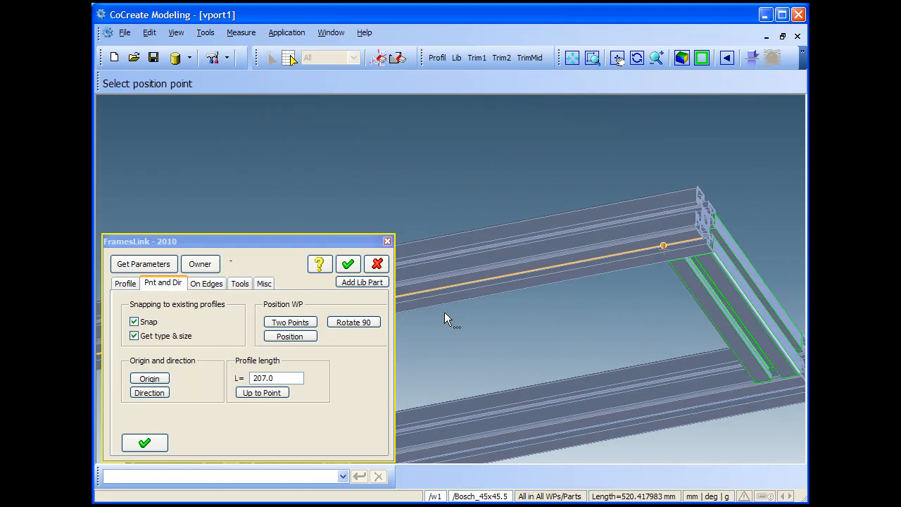
click(164, 379)
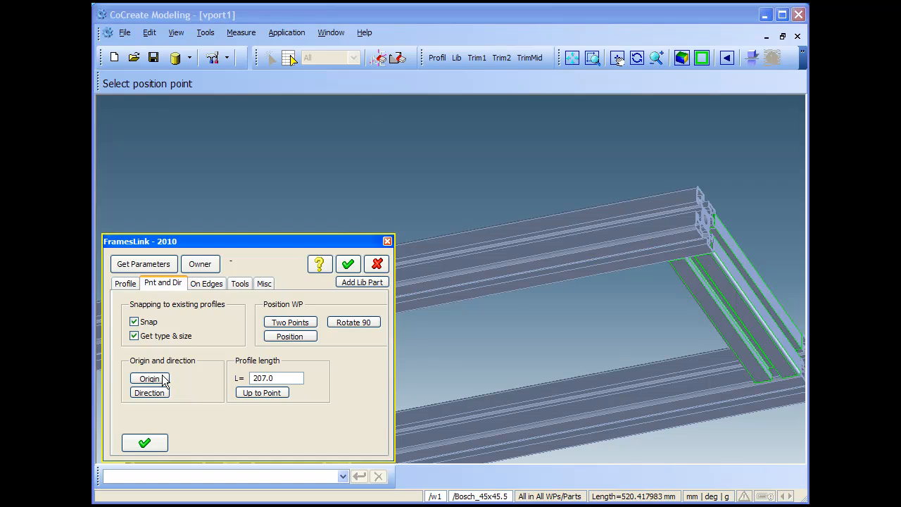
click(680, 238)
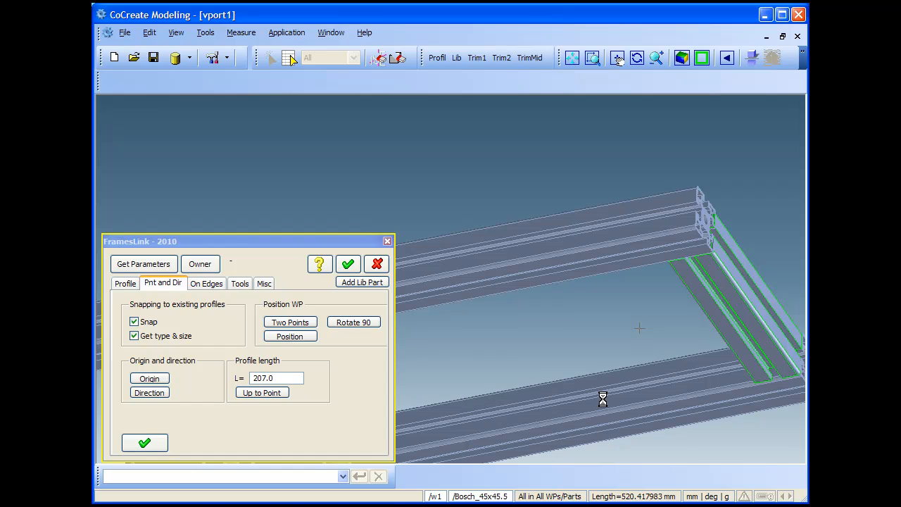
Extend the new leg down to the level of the existing post's foot and create it
scroll(603, 399, down, 3)
mouse_move(569, 381)
middle_down()
mouse_move(636, 281)
mouse_move(598, 344)
mouse_move(582, 340)
mouse_move(589, 260)
mouse_move(576, 286)
middle_up()
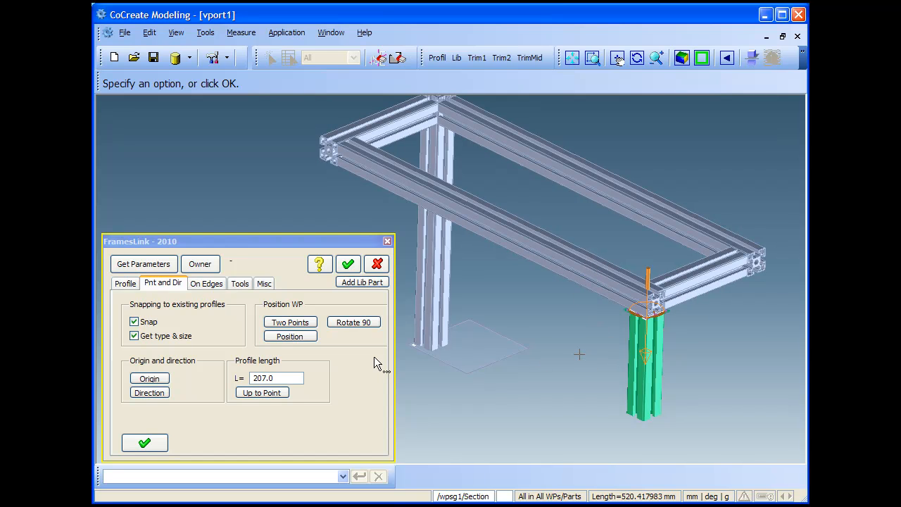
click(262, 393)
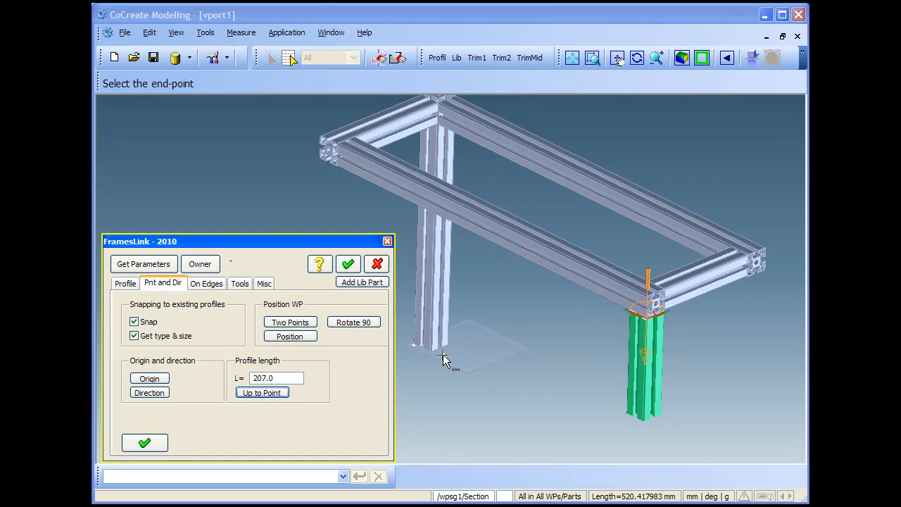
click(455, 386)
middle_drag(745, 352, 619, 249)
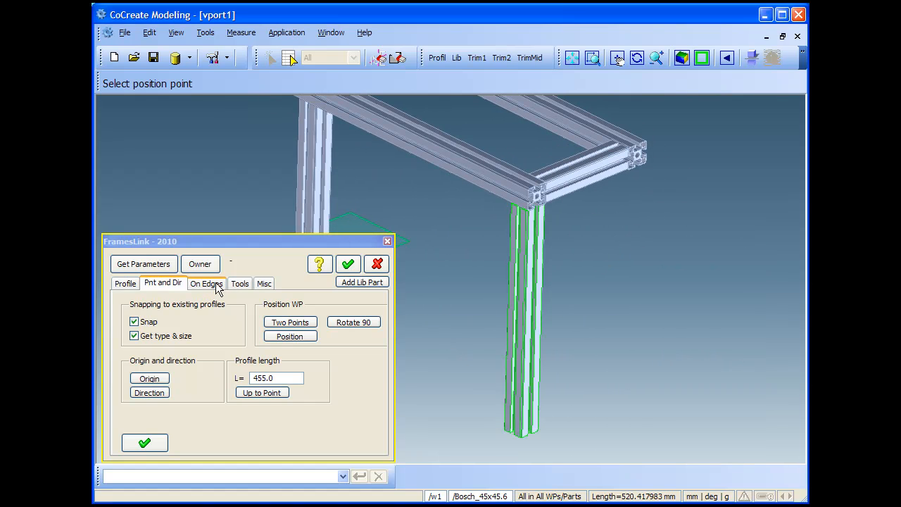
Put a workplane on the short end beam's outer face and project the new leg's outer face onto it
click(240, 283)
click(140, 319)
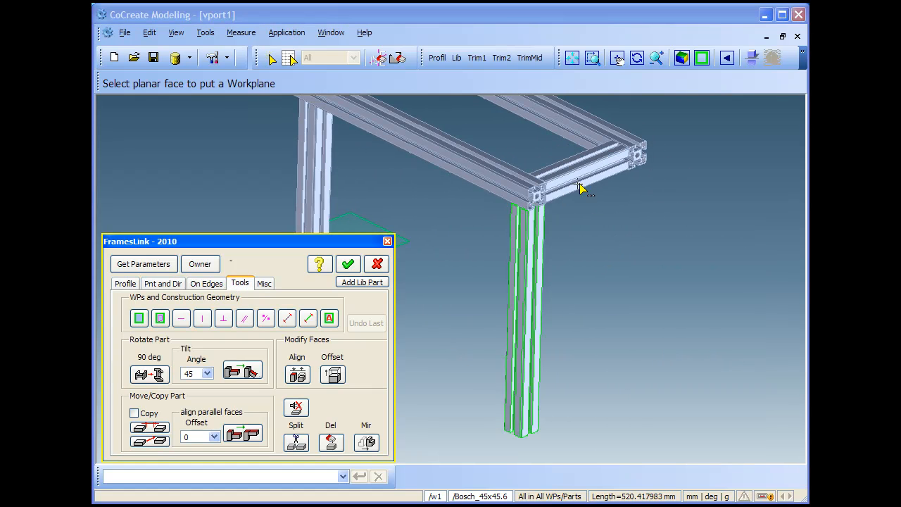
click(572, 181)
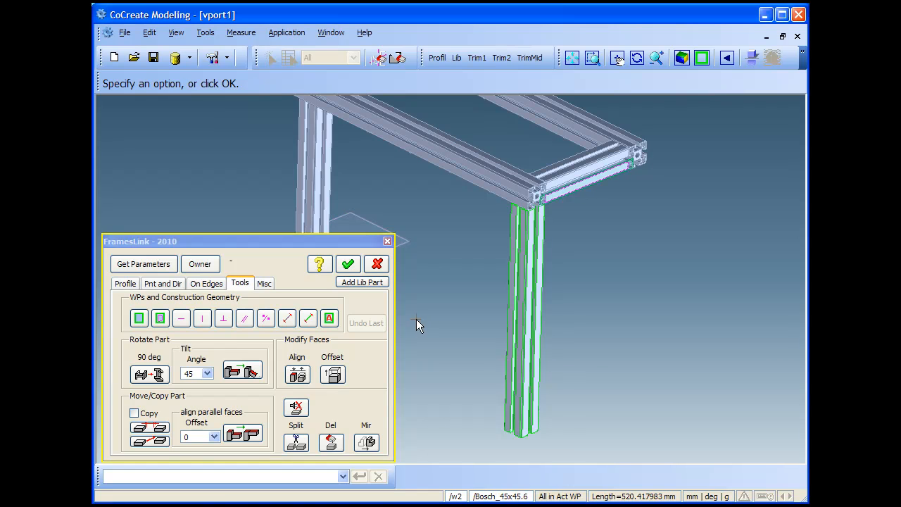
click(160, 318)
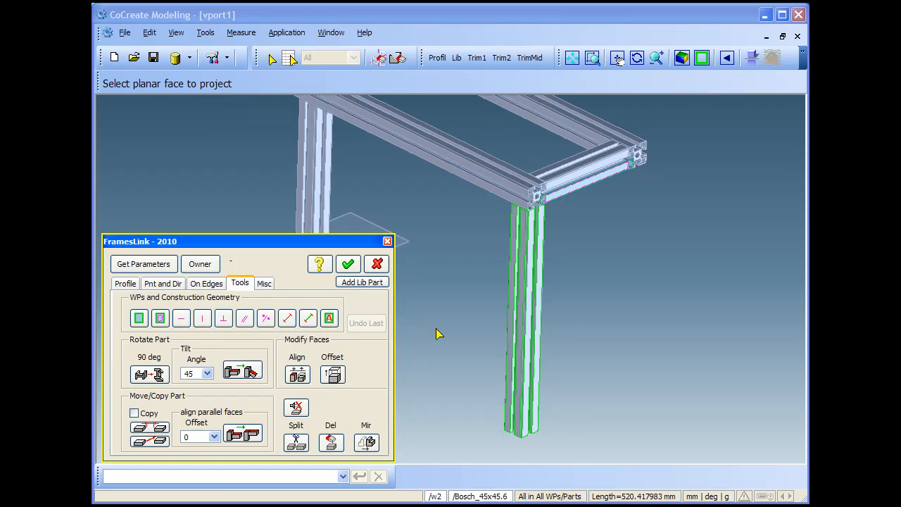
click(536, 314)
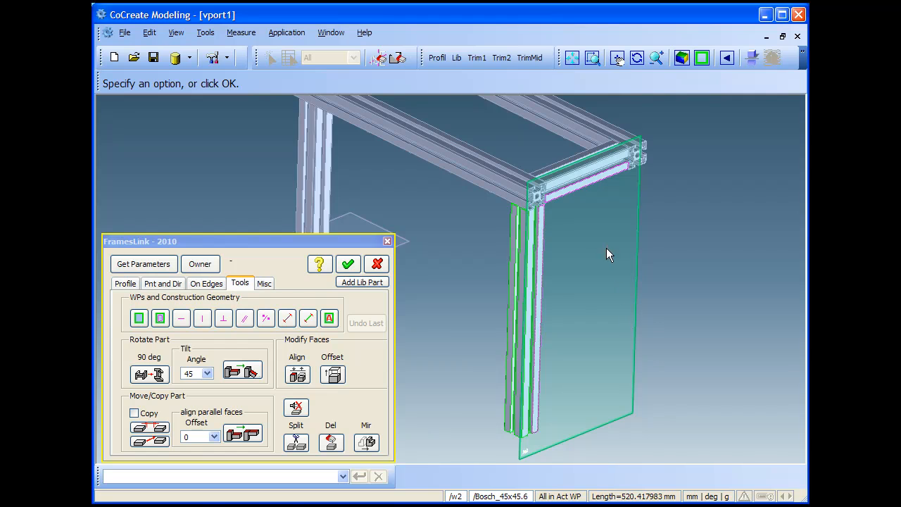
Add bisector construction lines between the end points of the short beam's lower edge and of the leg's inner edge
scroll(619, 303, up, 5)
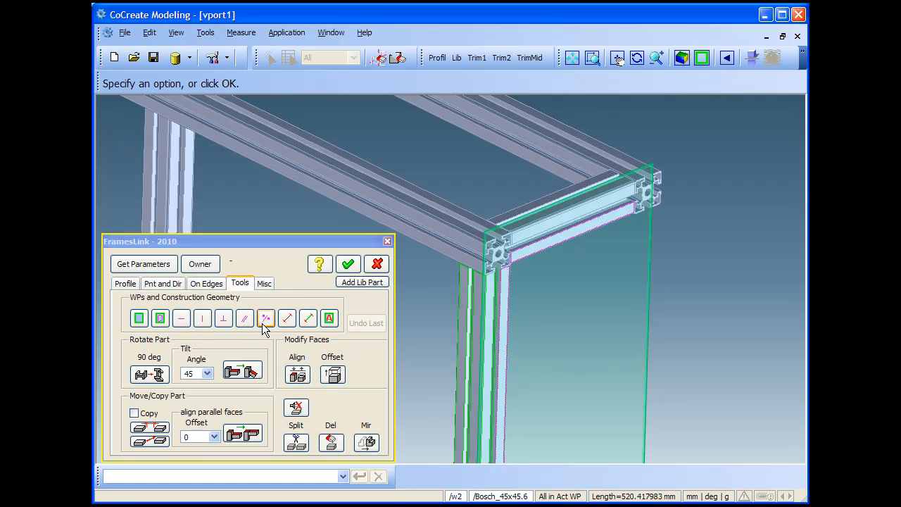
click(287, 319)
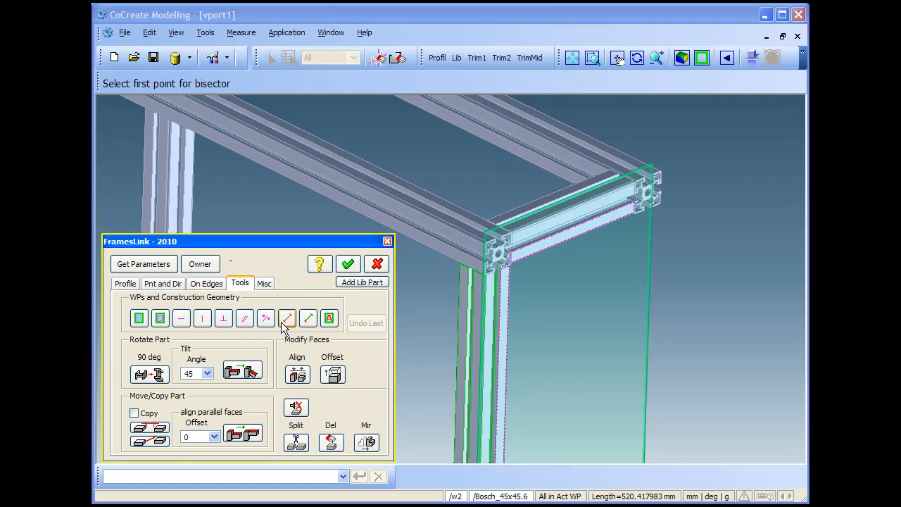
click(511, 263)
click(635, 214)
middle_drag(623, 362, 602, 288)
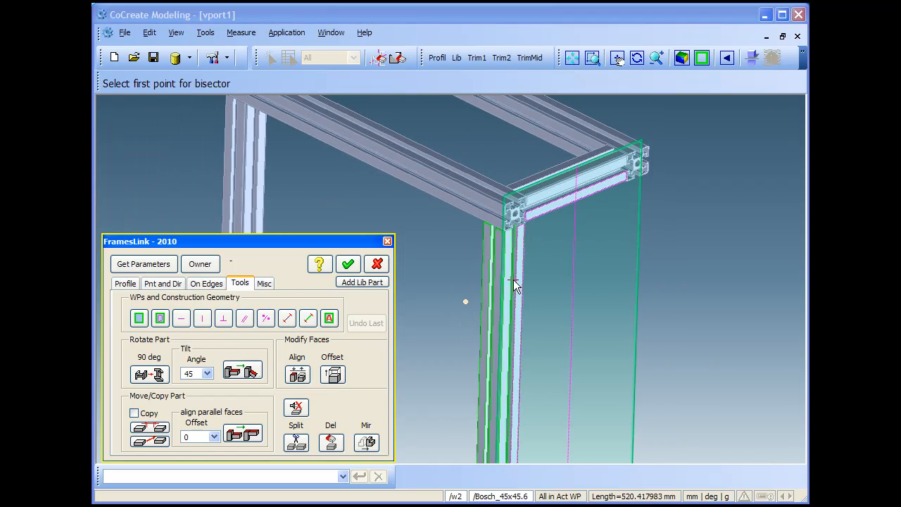
click(524, 224)
middle_drag(554, 298, 564, 212)
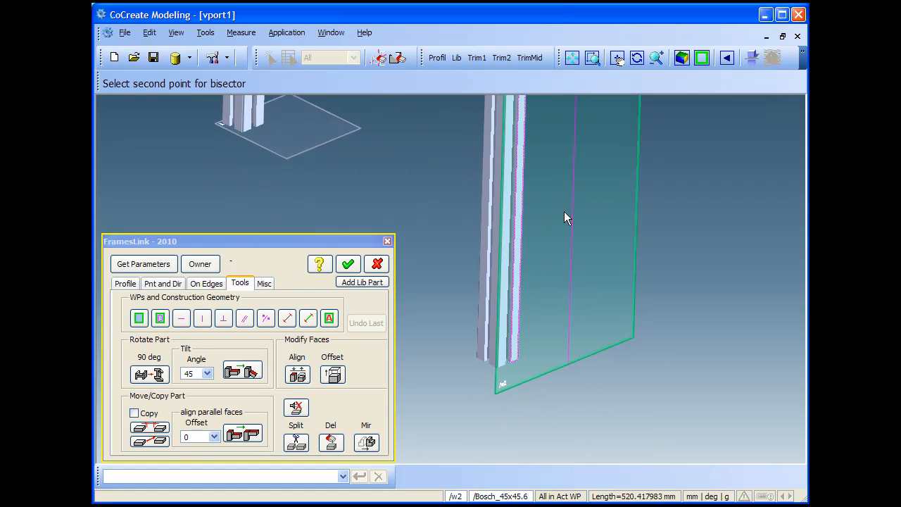
click(521, 361)
middle_drag(618, 368, 610, 324)
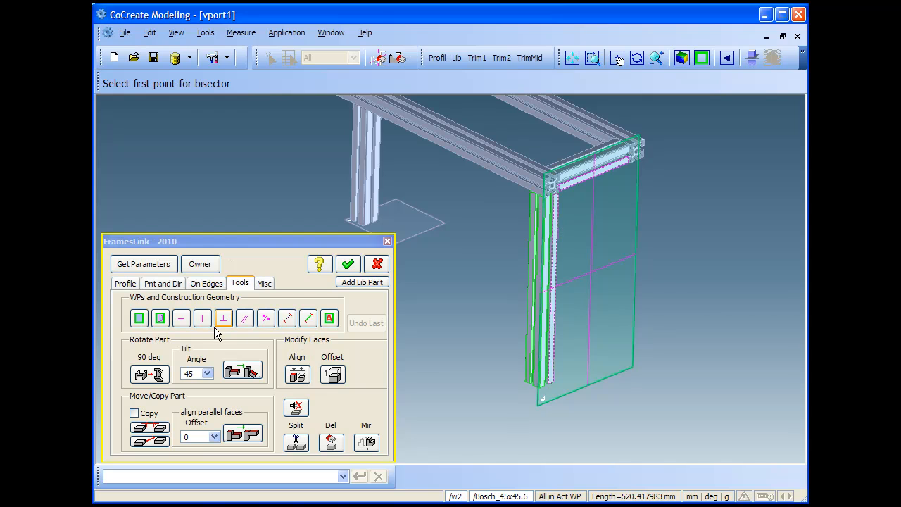
Draw a line along the leg's mid-height bisector from its inner edge and place an untrimmed profile on that line
click(286, 319)
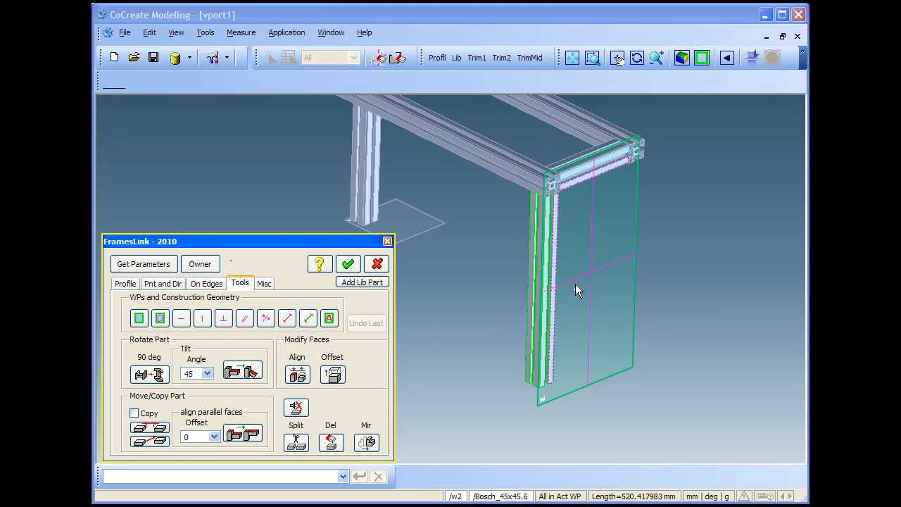
click(562, 287)
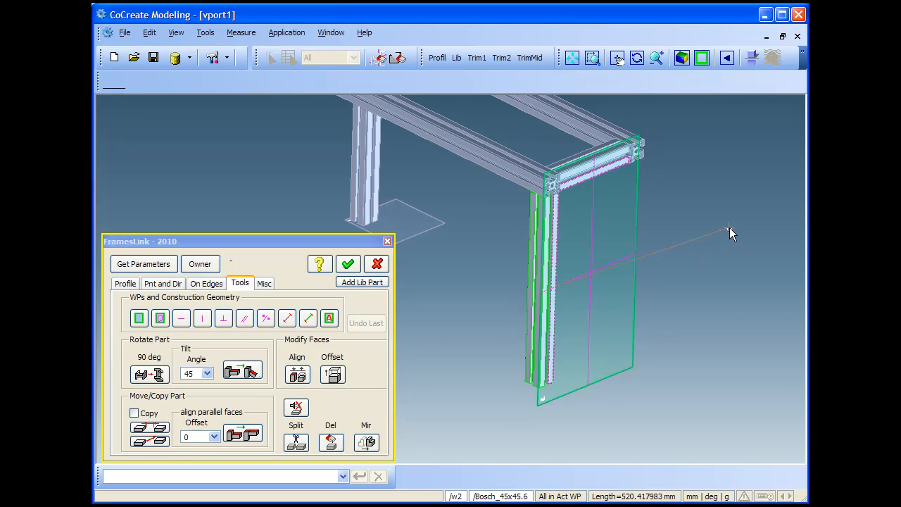
click(632, 255)
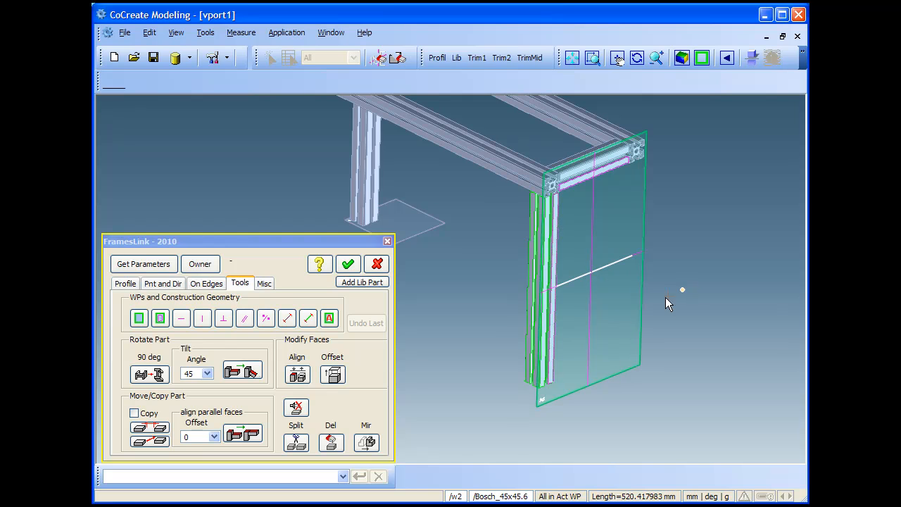
click(200, 283)
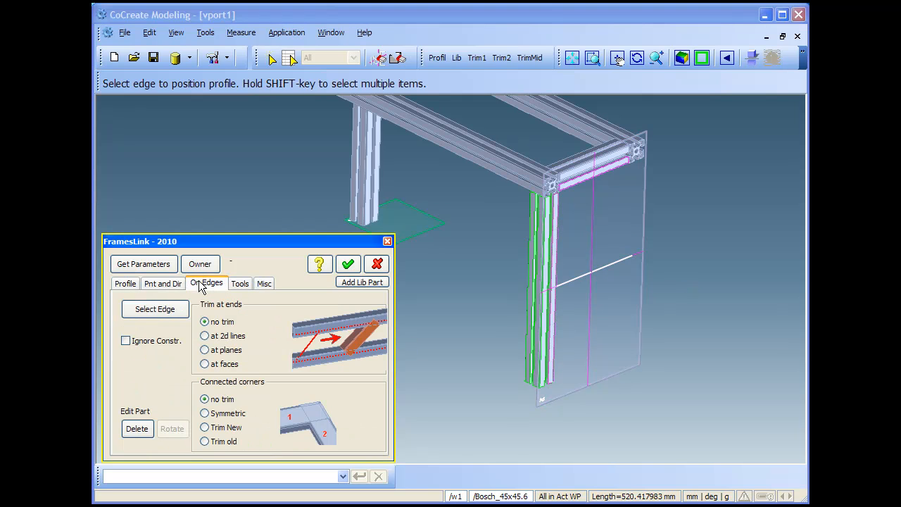
click(618, 266)
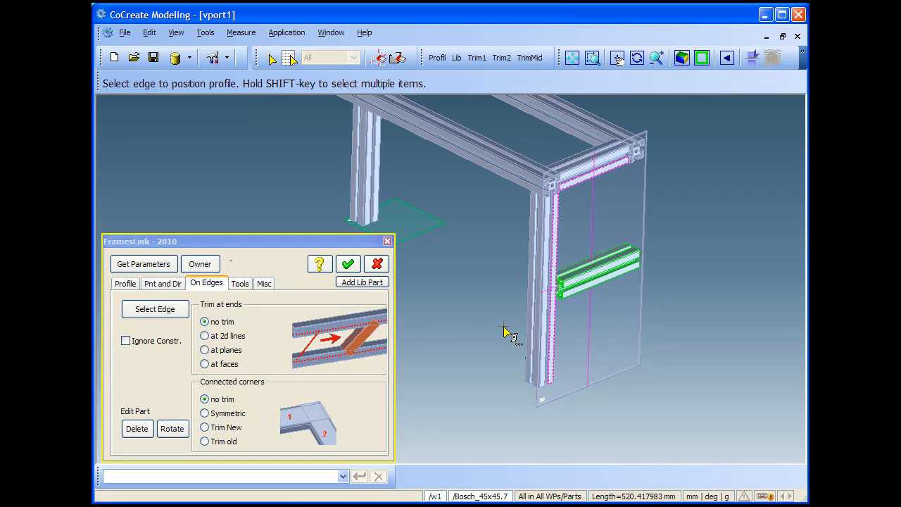
Move the new cross profile to align its outer face with the leg's outer face at offset 0
scroll(451, 317, up, 3)
click(240, 285)
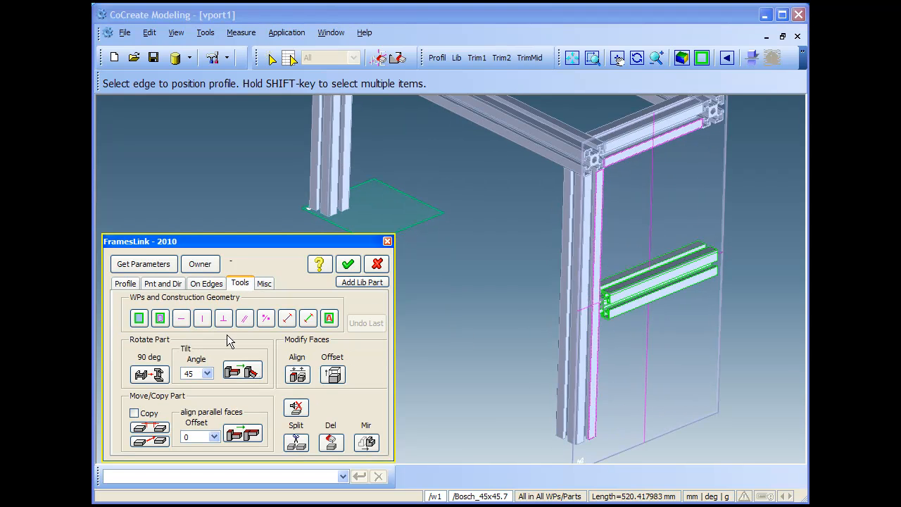
click(244, 438)
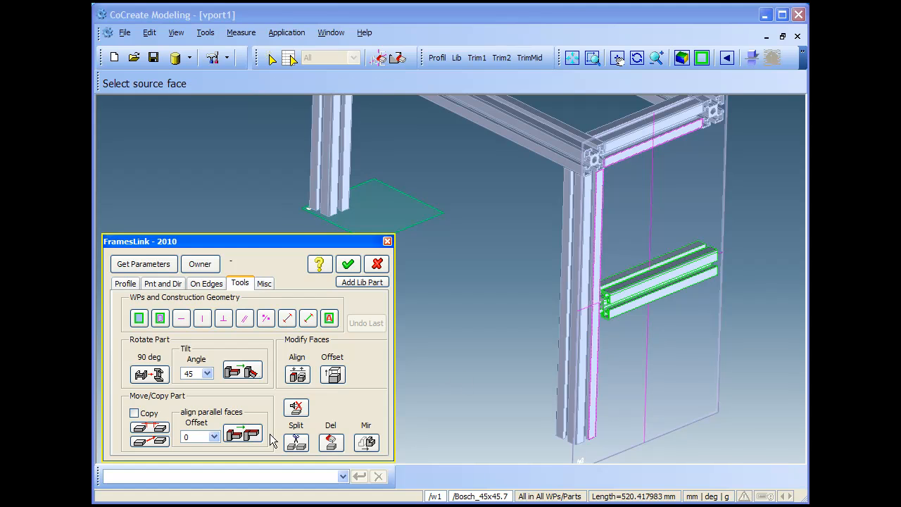
click(674, 281)
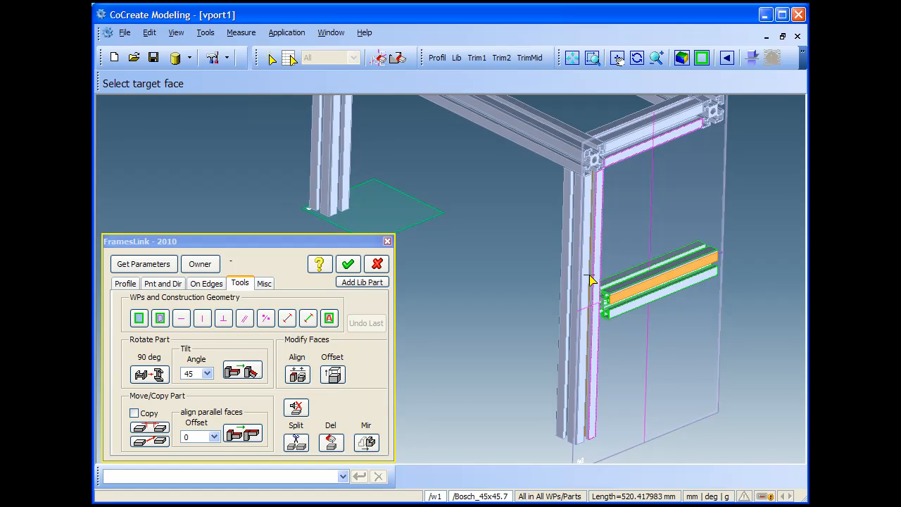
click(601, 281)
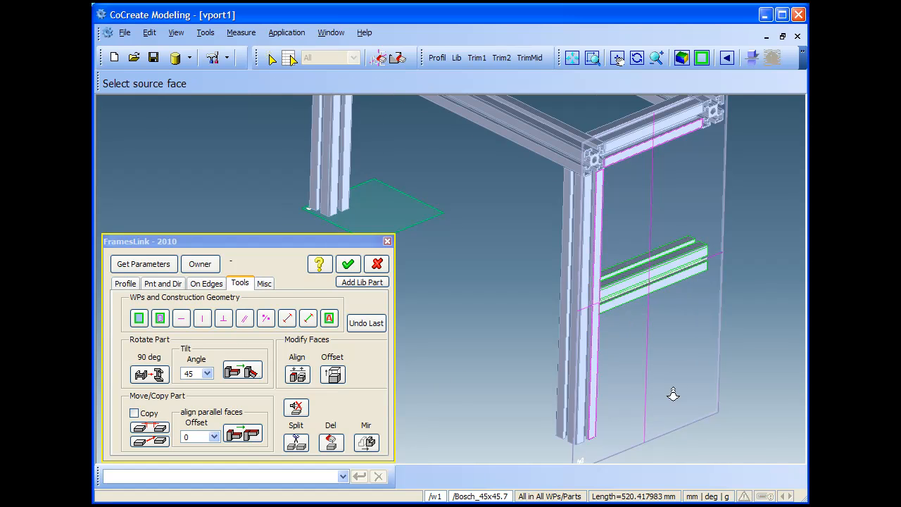
Place a 455 mm leg pointing down from the frame corner at the mid-height cross member's free end, snapped to the existing profile
scroll(636, 289, down, 5)
scroll(629, 300, down, 2)
middle_drag(727, 312, 610, 198)
scroll(529, 356, up, 5)
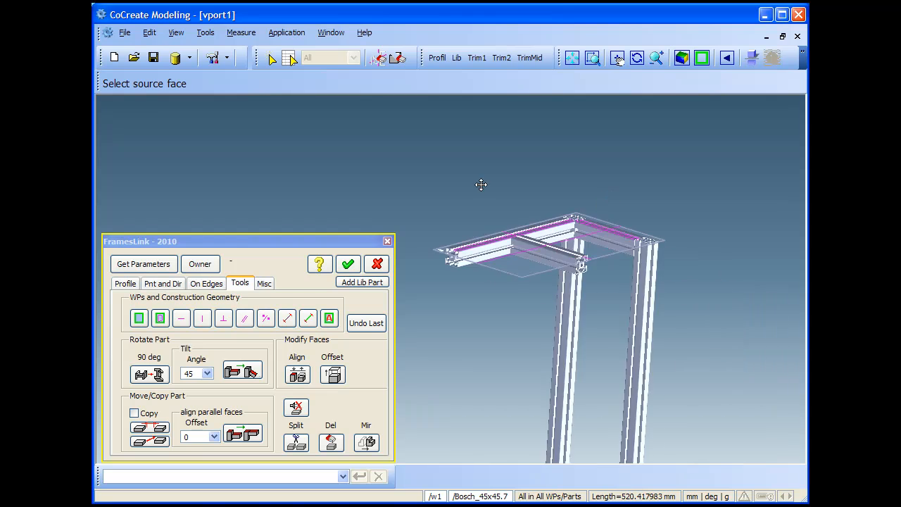
middle_drag(529, 355, 529, 300)
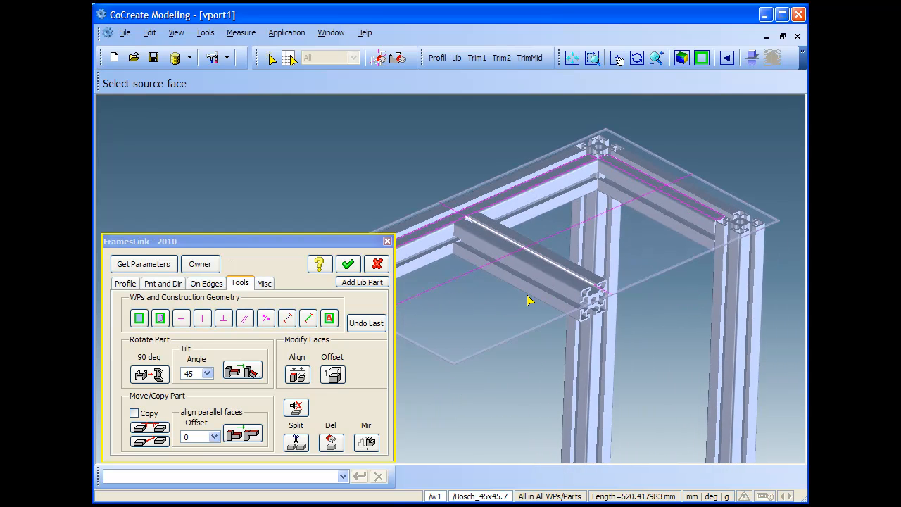
scroll(530, 300, up, 2)
click(162, 283)
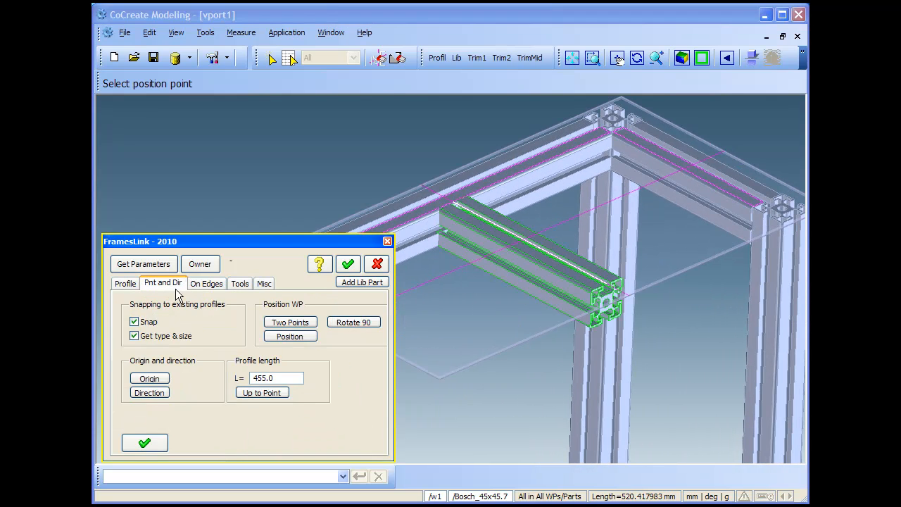
click(150, 379)
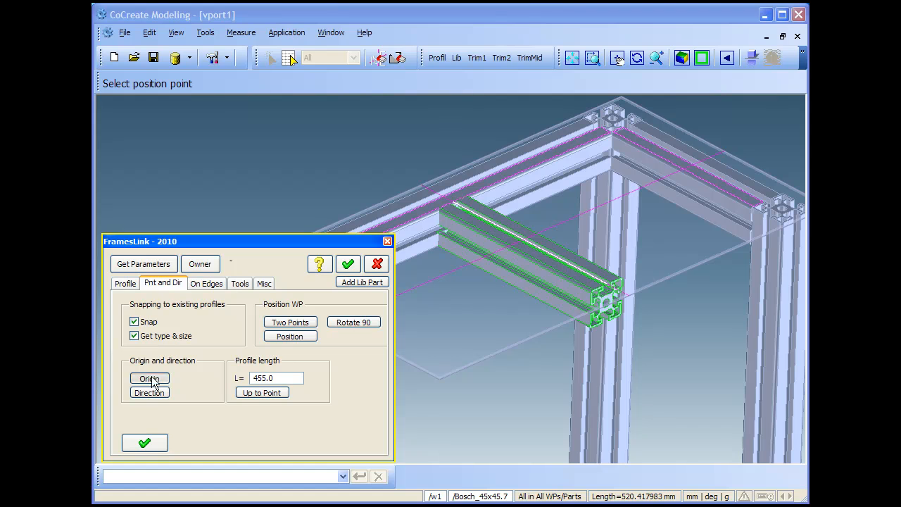
click(776, 238)
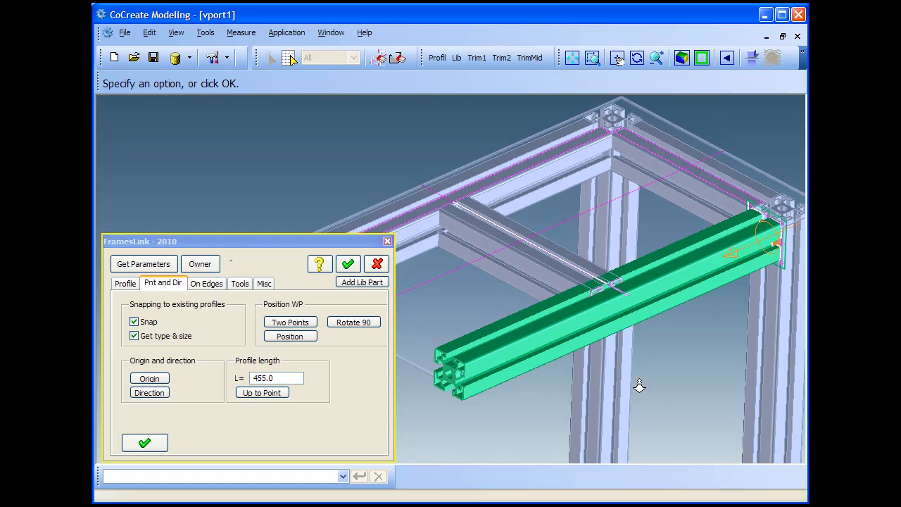
scroll(638, 401, down, 2)
middle_drag(632, 349, 503, 374)
middle_drag(655, 376, 571, 381)
scroll(571, 382, down, 3)
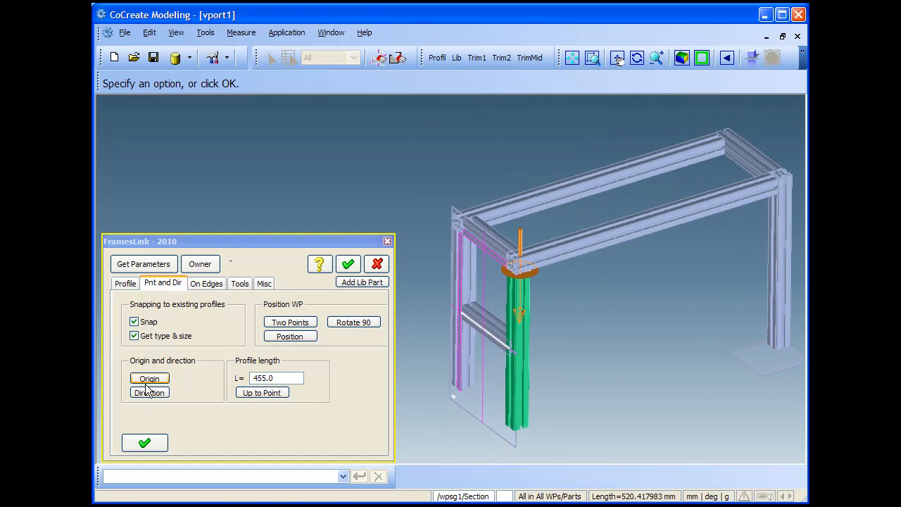
click(144, 442)
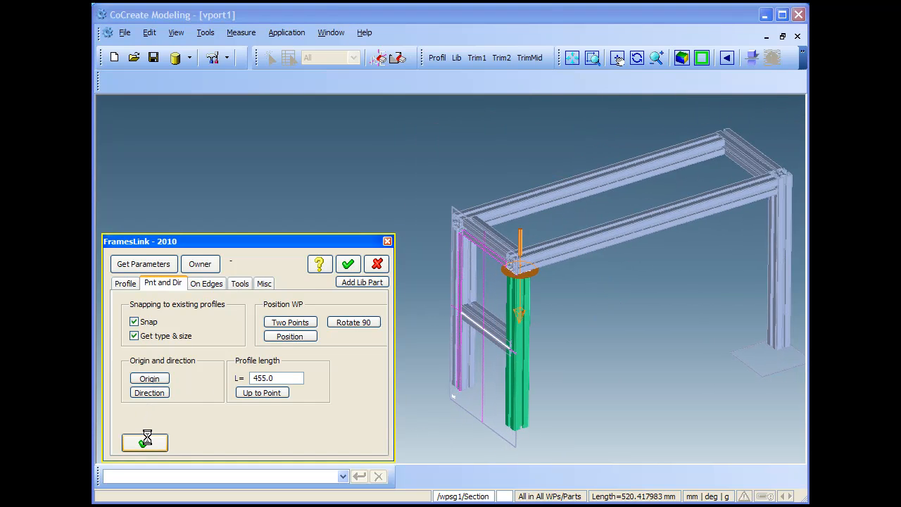
Place a matching 455 mm leg under the last frame corner without a leg and finish placing profiles
click(151, 378)
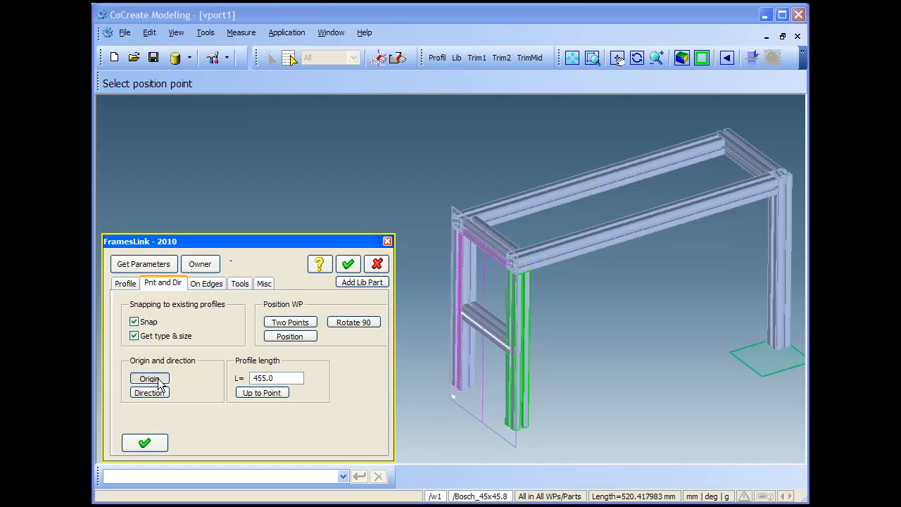
middle_drag(719, 271, 728, 203)
scroll(633, 305, up, 5)
click(633, 364)
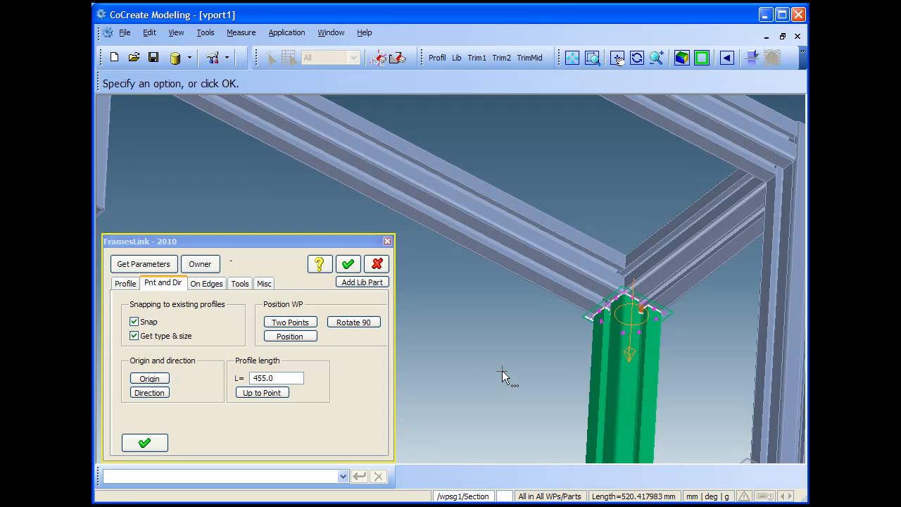
click(255, 372)
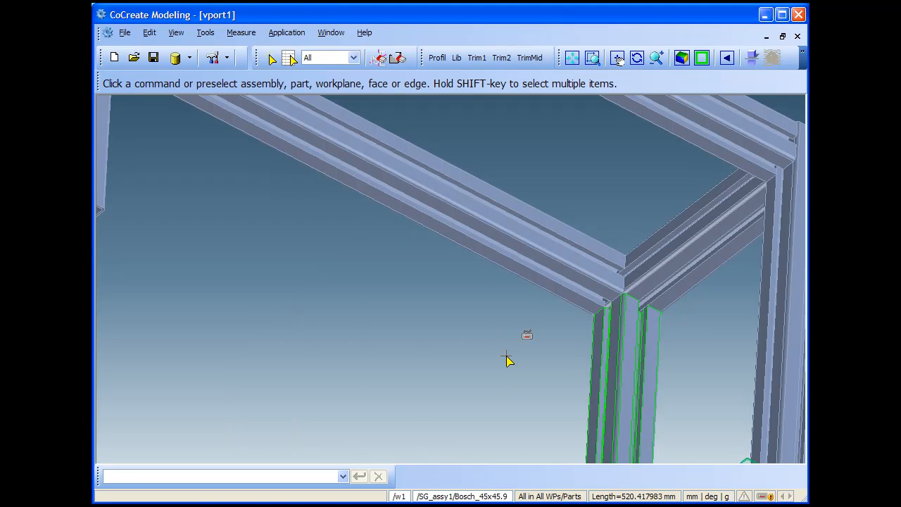
Copy the mid-height cross member to the opposite pair of legs by two points, from one leg's foot to the matching foot
scroll(494, 371, down, 4)
mouse_move(469, 324)
middle_down()
mouse_move(459, 373)
mouse_move(485, 284)
mouse_move(468, 335)
mouse_move(478, 319)
middle_up()
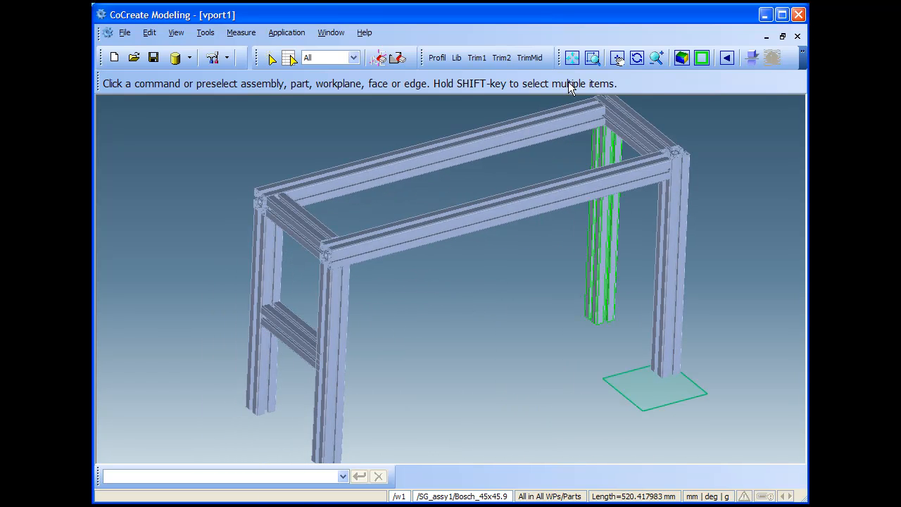
click(477, 57)
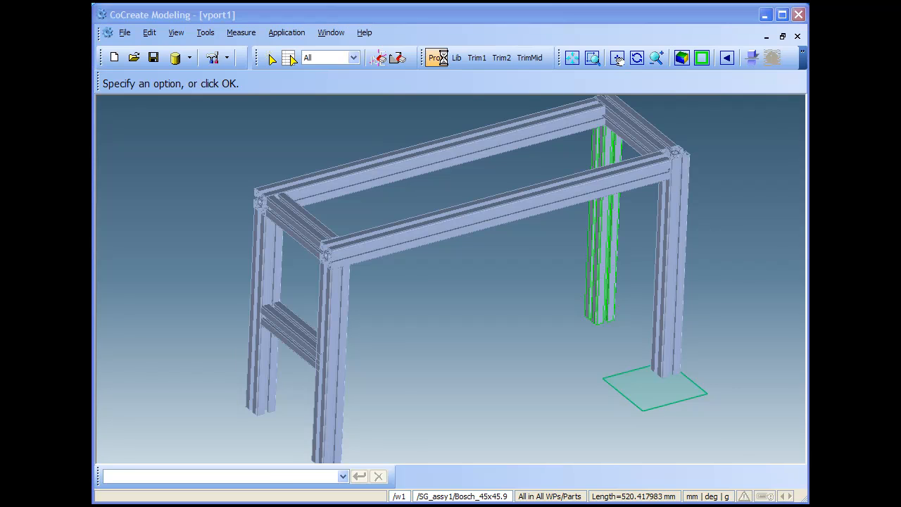
click(239, 283)
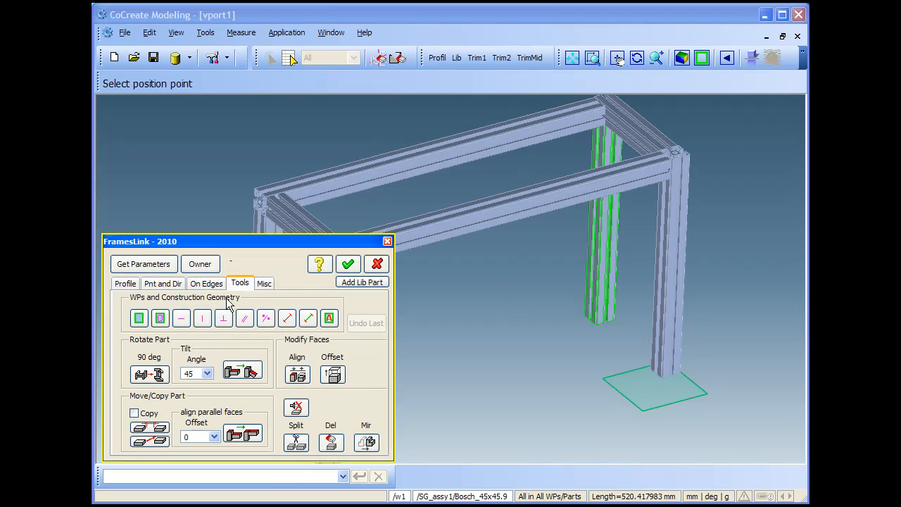
click(136, 414)
middle_drag(503, 386, 539, 379)
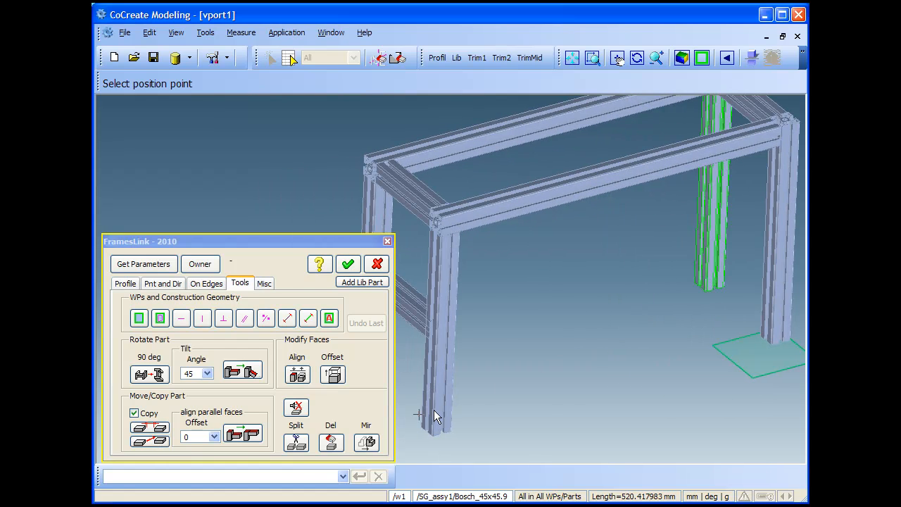
click(149, 443)
click(413, 314)
middle_drag(497, 452, 531, 372)
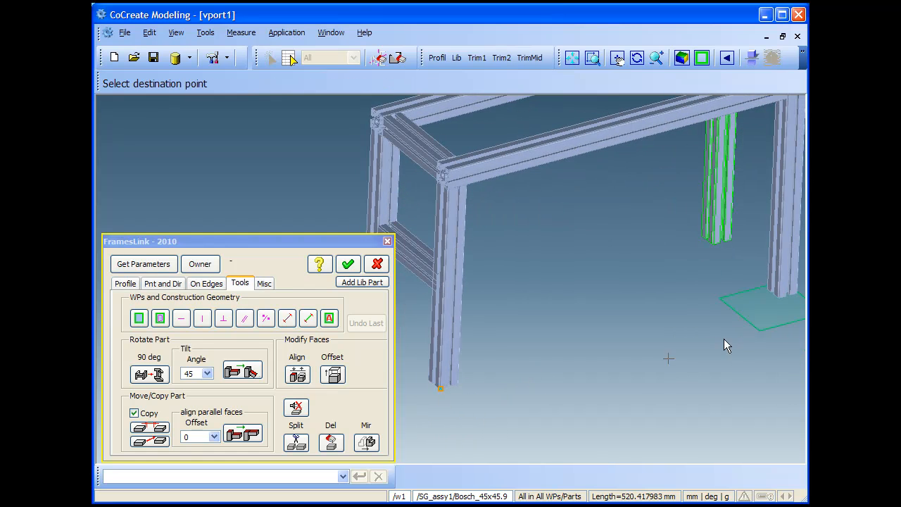
click(785, 302)
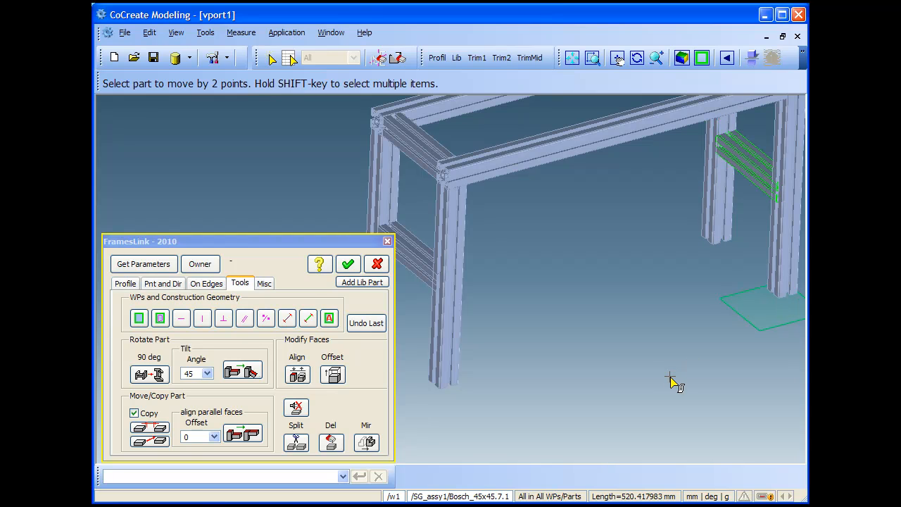
click(349, 264)
Corner-trim the front leg beside the original cross member with the front long beam, using corner type 2 on 1
middle_drag(515, 349, 539, 337)
scroll(540, 338, up, 2)
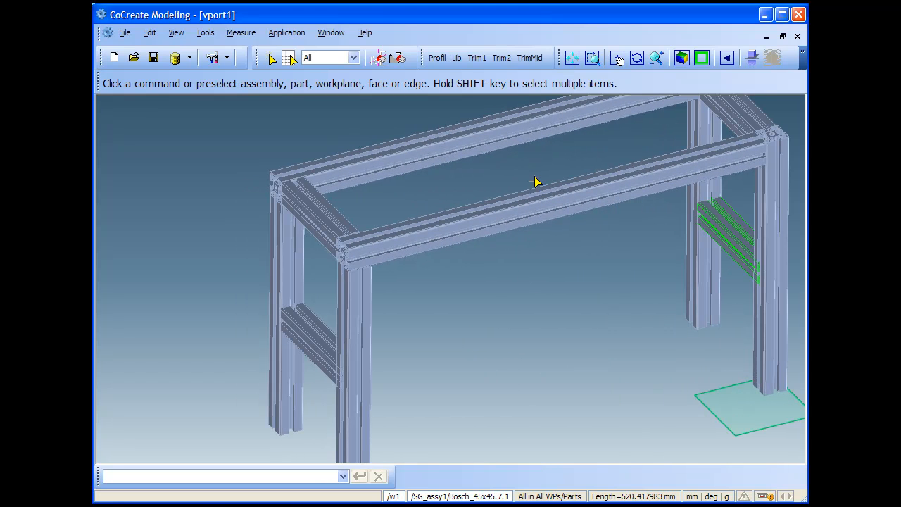
click(502, 59)
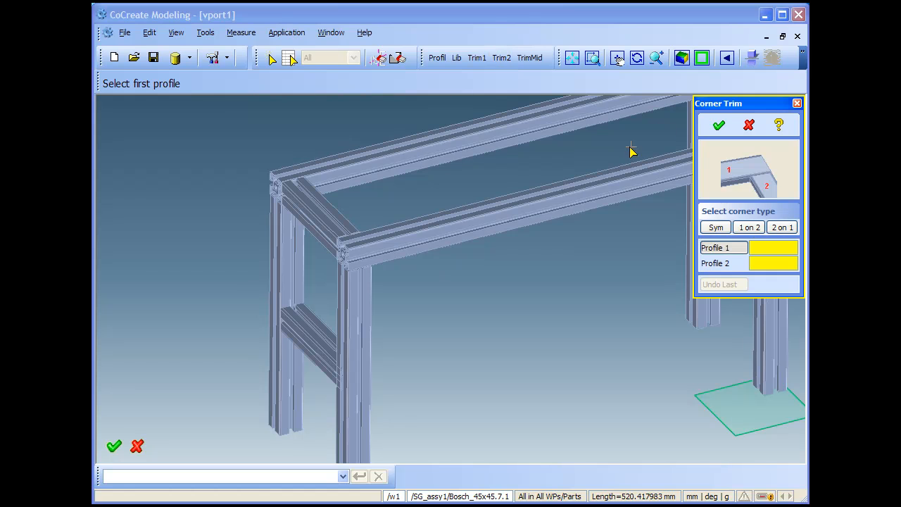
drag(729, 105, 610, 239)
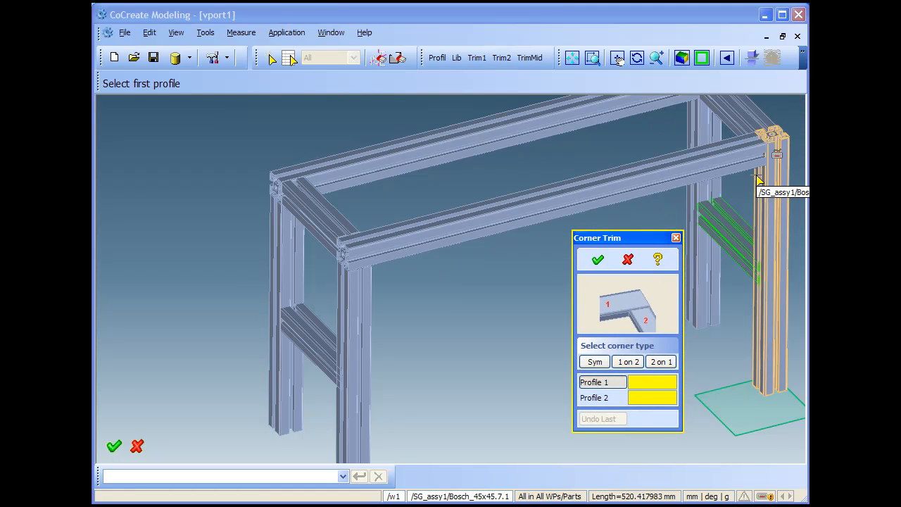
click(664, 363)
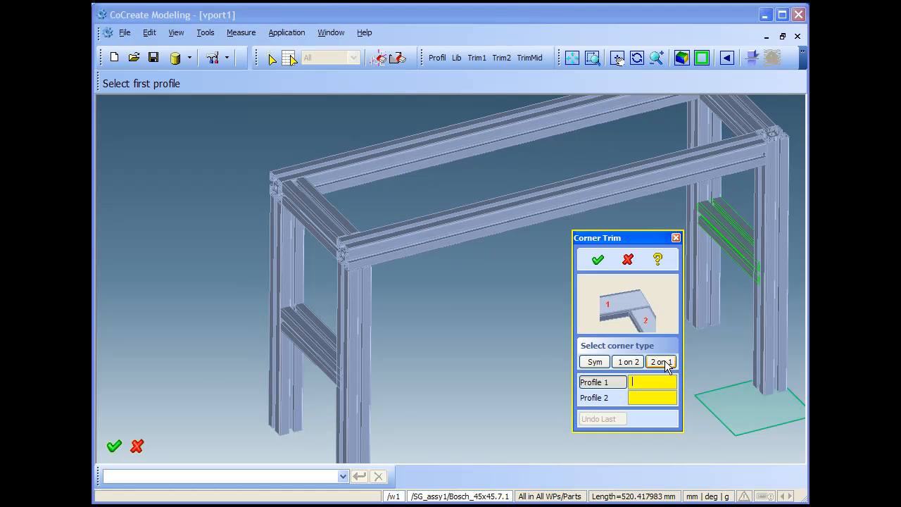
click(371, 317)
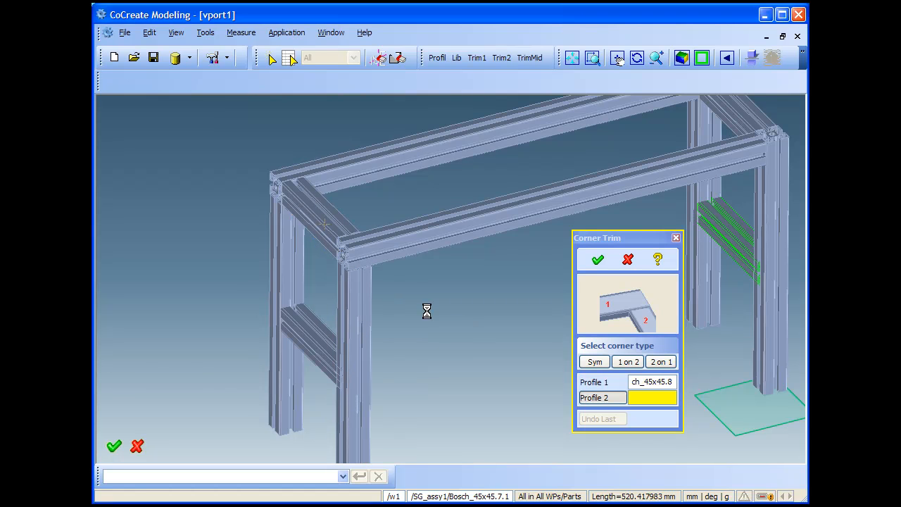
click(598, 419)
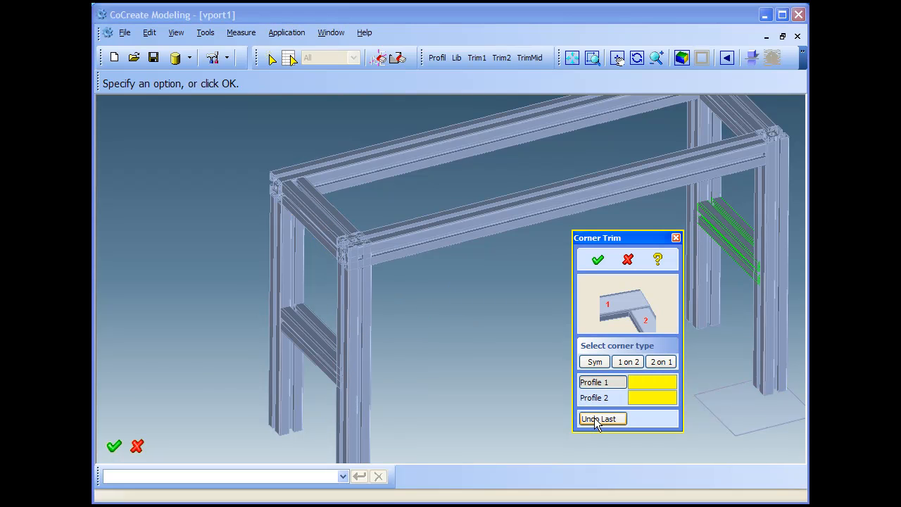
click(371, 315)
click(423, 248)
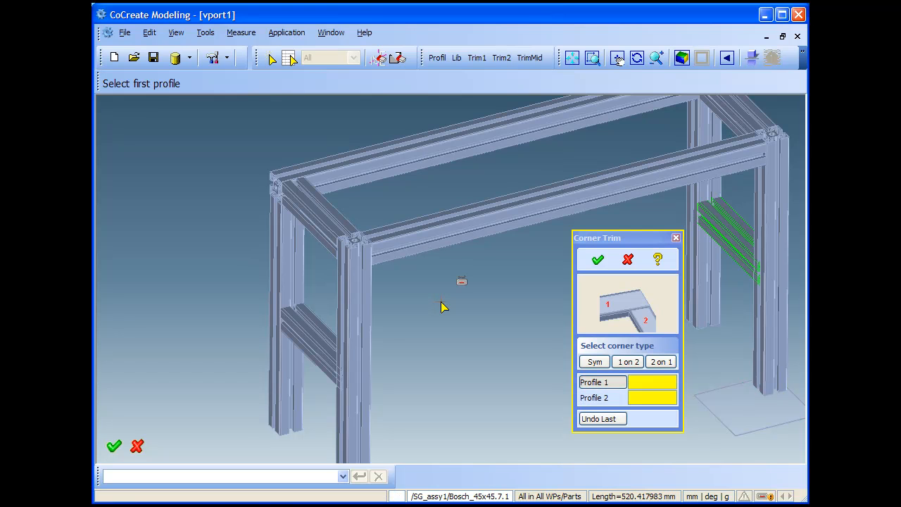
Corner-trim the rear leg at the same end with the rear long beam, and the opposite rear leg with its short end beam
click(285, 243)
click(333, 174)
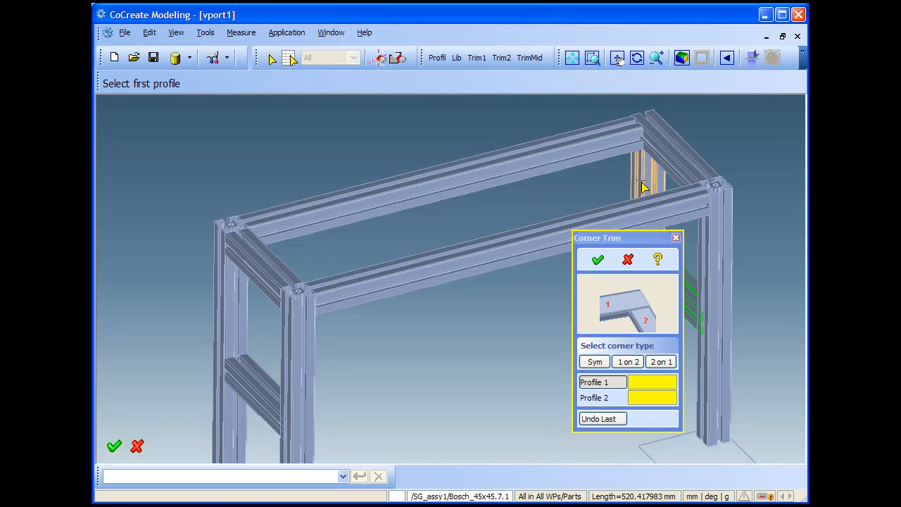
click(643, 181)
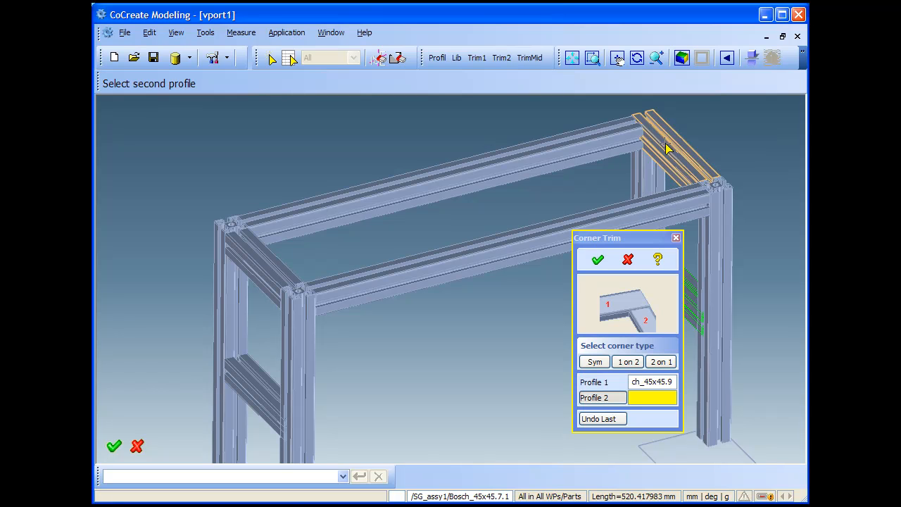
click(673, 152)
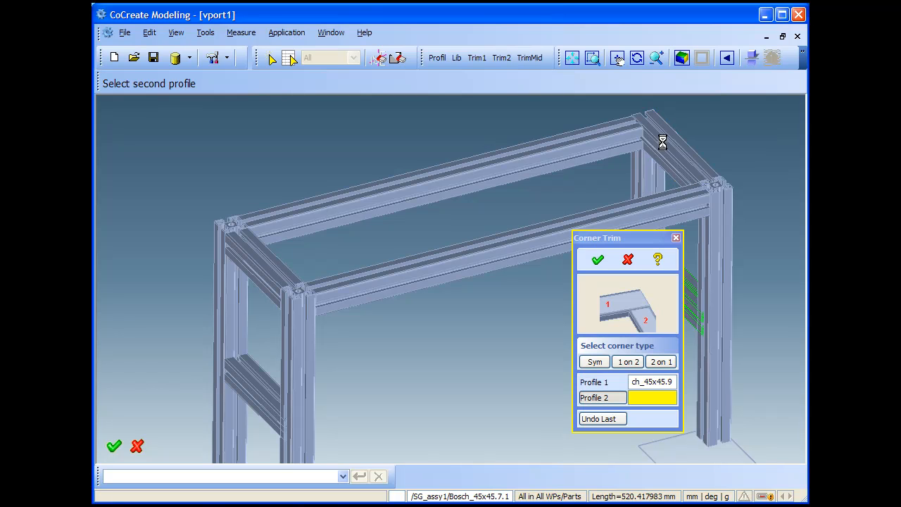
click(599, 259)
middle_drag(481, 372, 438, 276)
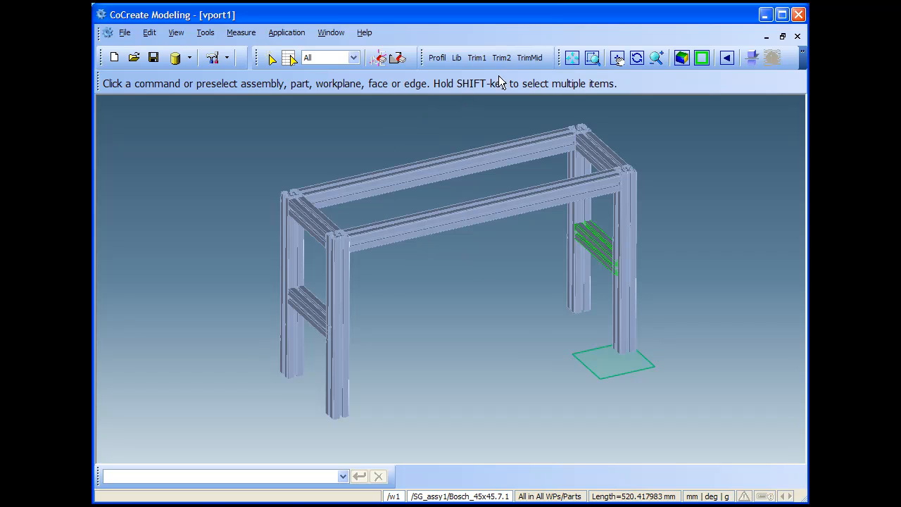
Preview the Bosch 45x45_profiles connections in the Smart Connections library and choose End_with_screw
click(456, 57)
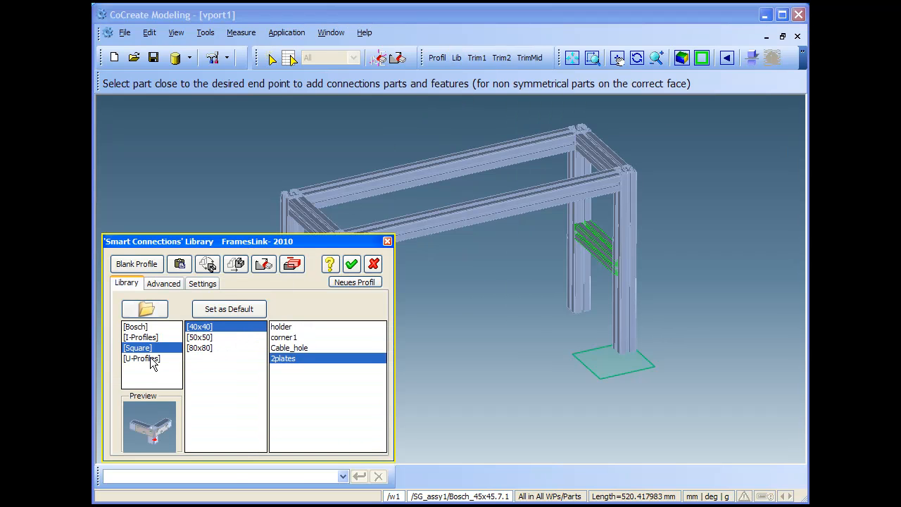
click(137, 328)
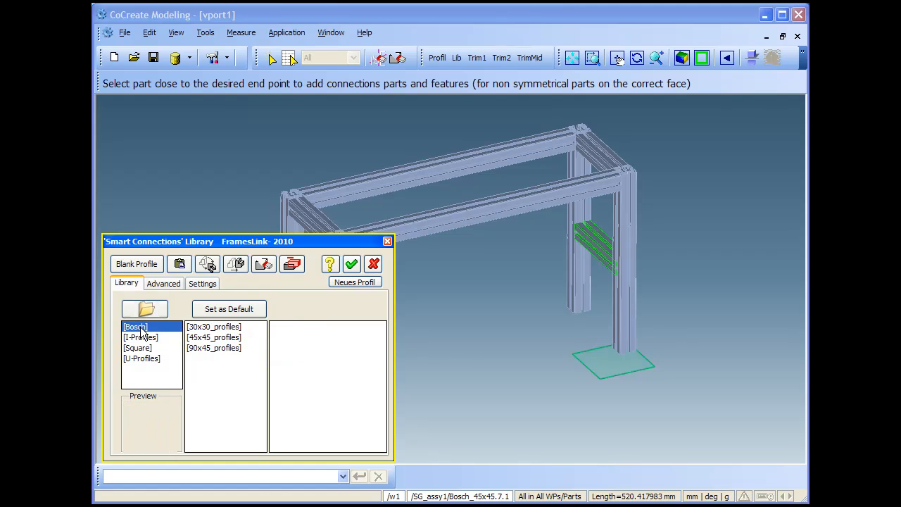
click(202, 338)
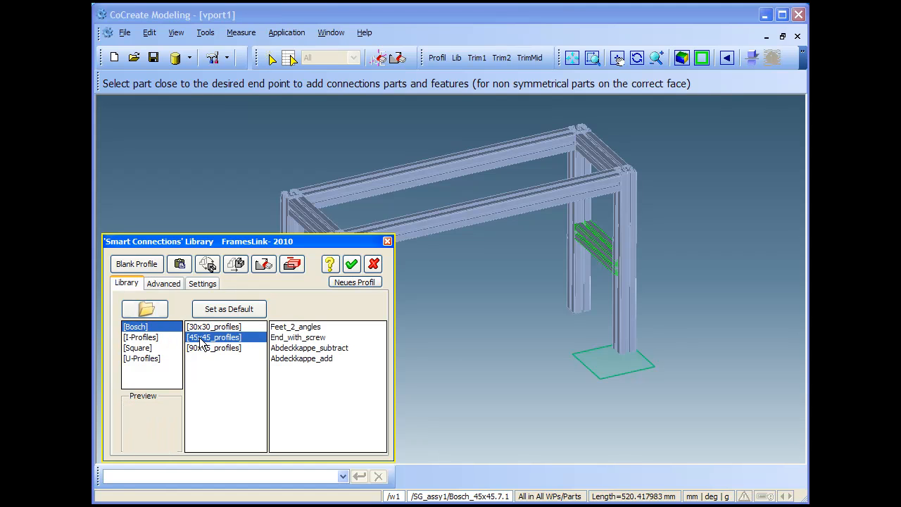
click(288, 328)
click(286, 339)
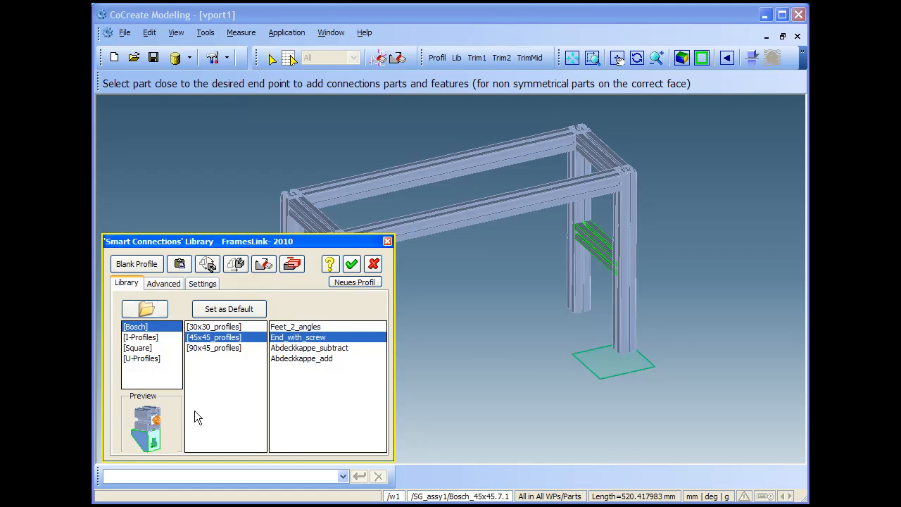
click(302, 349)
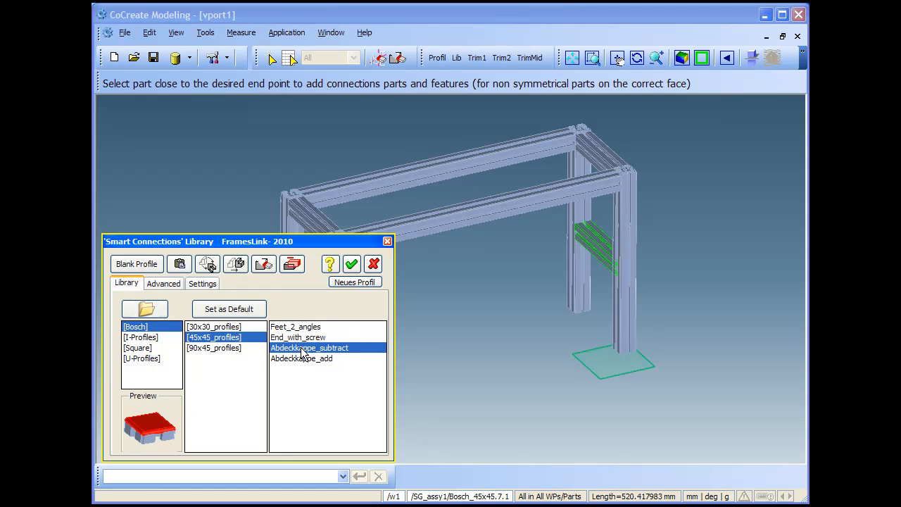
click(305, 361)
click(299, 339)
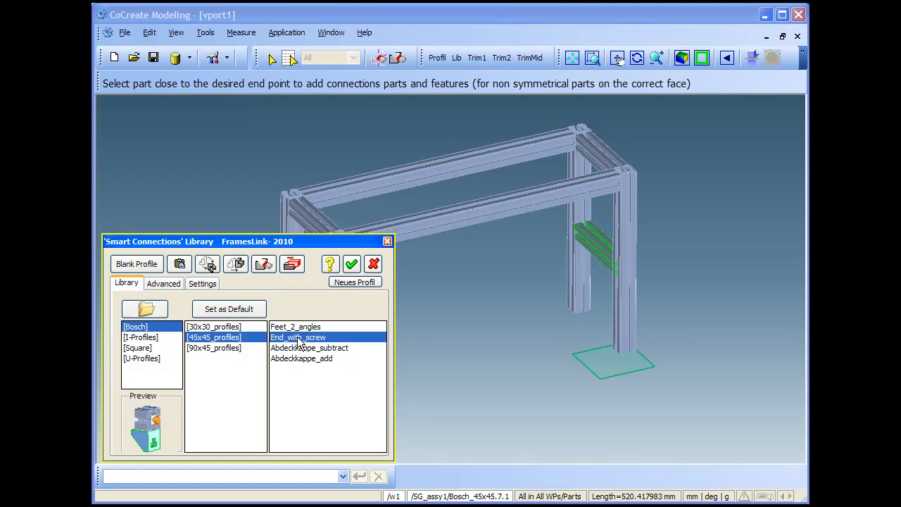
middle_drag(459, 350, 487, 351)
scroll(536, 341, up, 3)
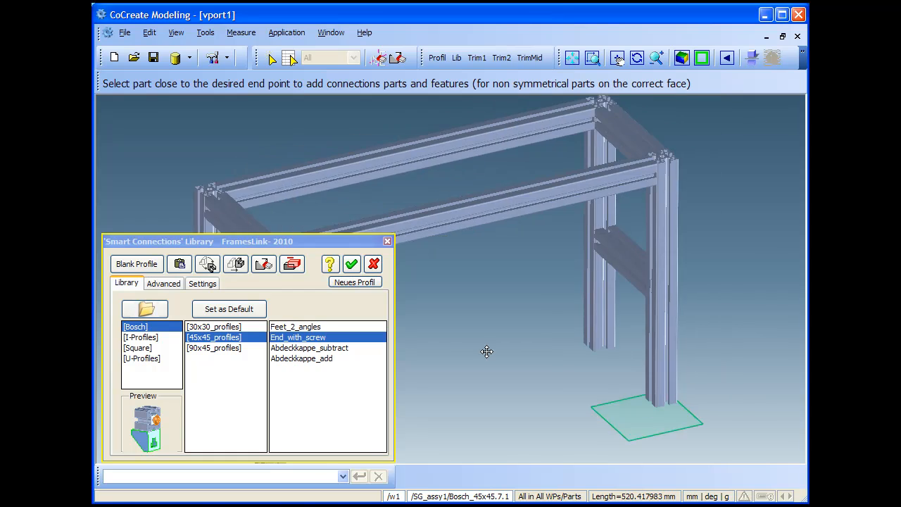
scroll(487, 351, up, 4)
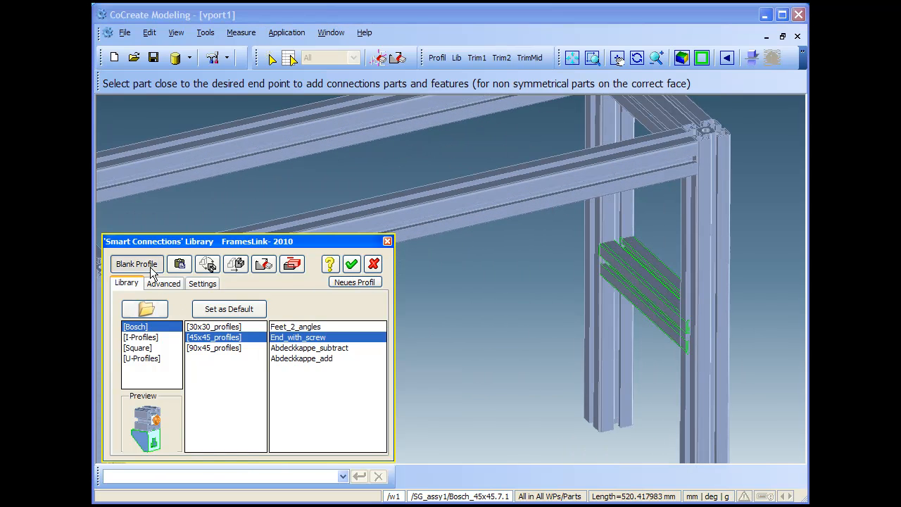
Add End_with_screw connections to both ends of the front long beam, rotating each angle bracket to the beam's underside
click(639, 158)
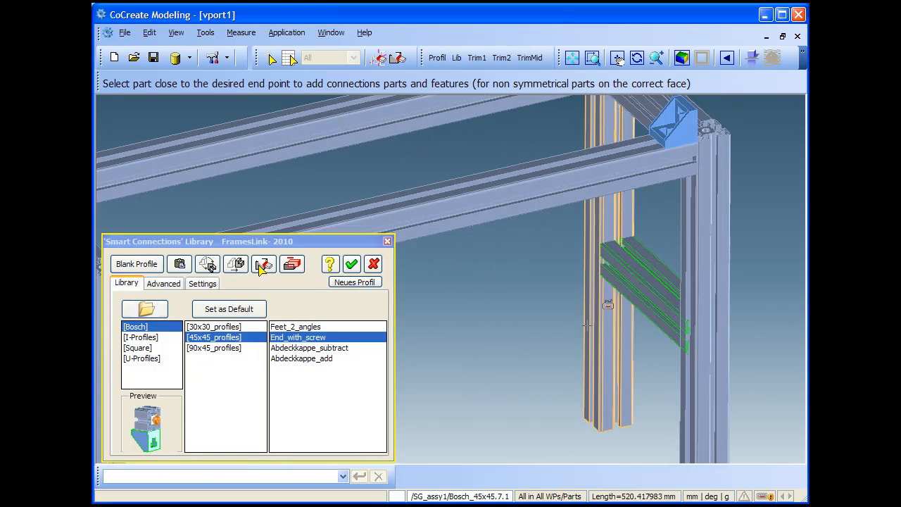
click(207, 265)
click(205, 265)
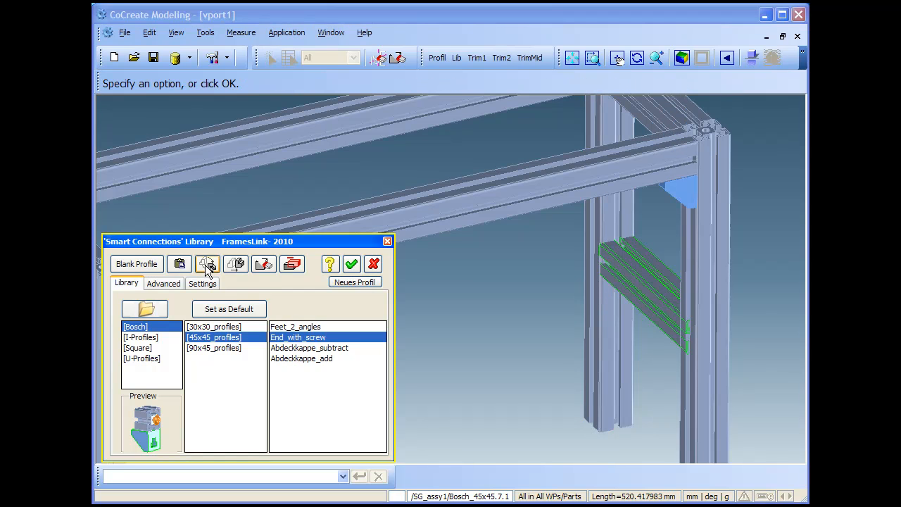
middle_drag(551, 236, 549, 303)
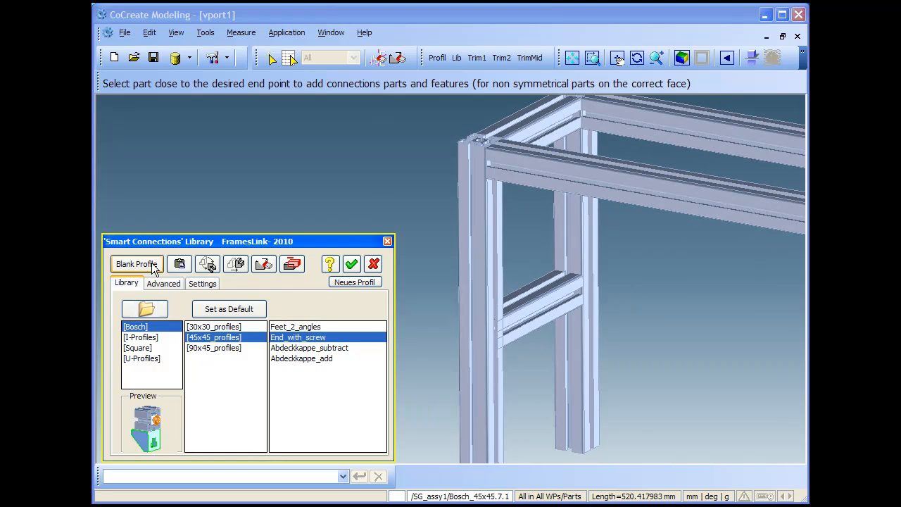
click(527, 201)
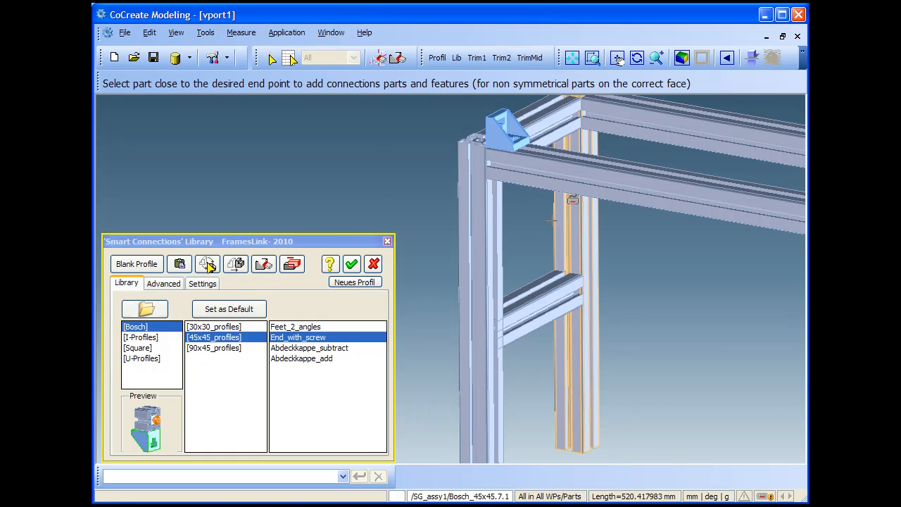
click(207, 265)
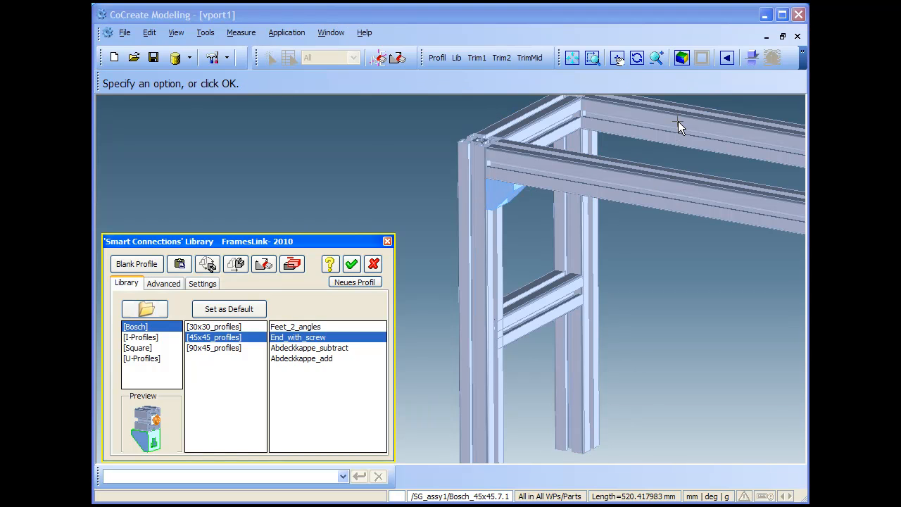
Add End_with_screw connections to both ends of the rear long beam, with the angle brackets rotated to its underside
click(151, 263)
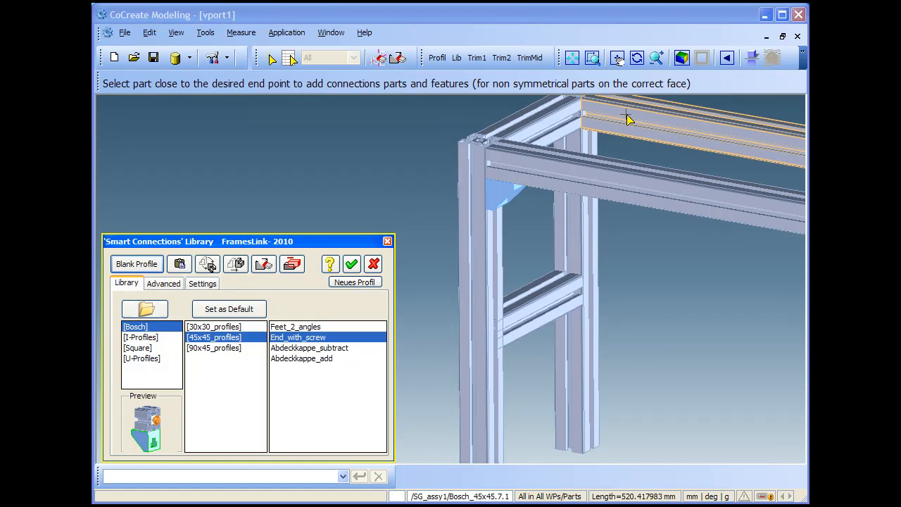
click(646, 244)
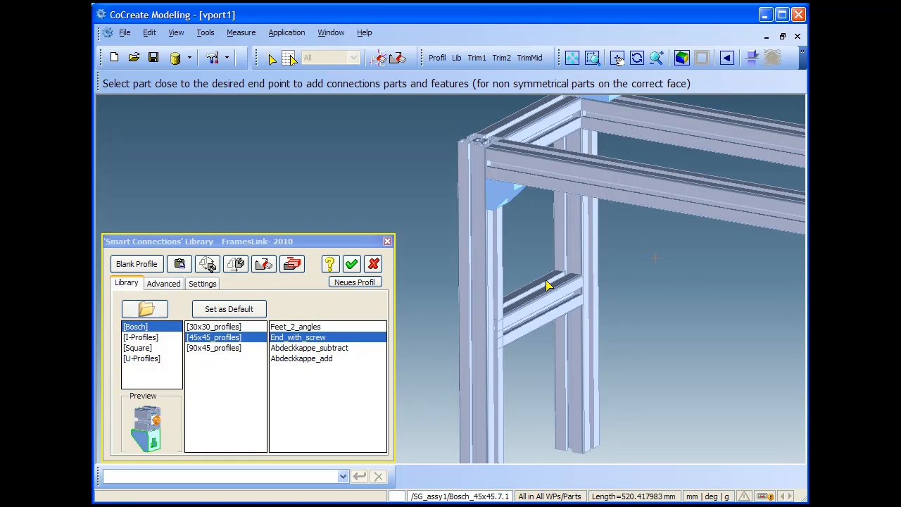
click(208, 264)
click(210, 266)
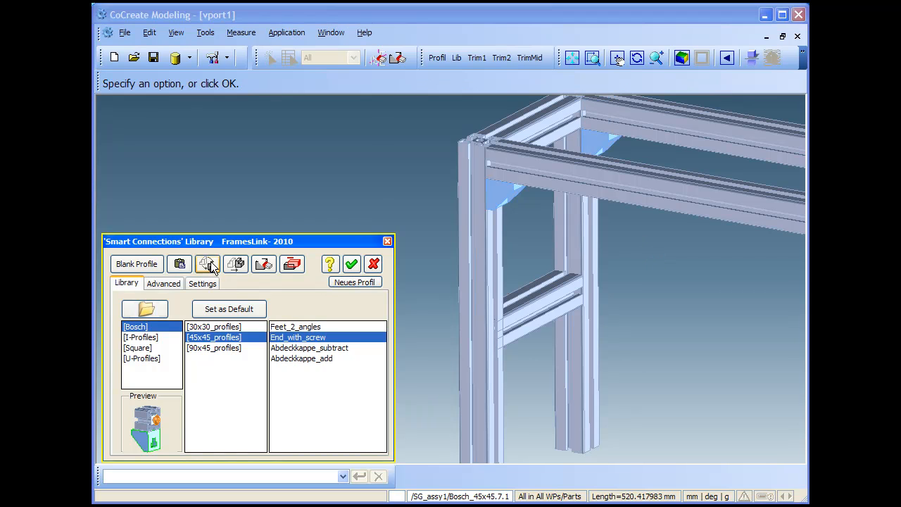
middle_drag(750, 304, 368, 301)
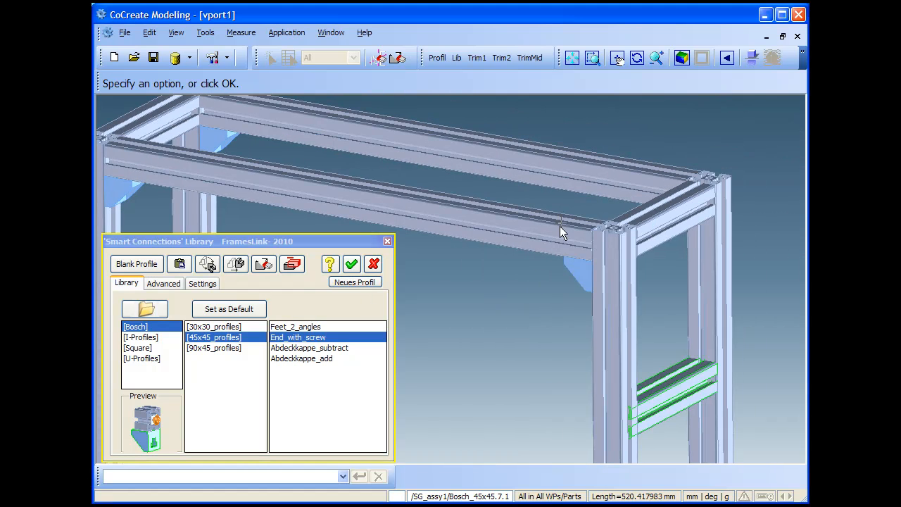
click(137, 265)
click(606, 182)
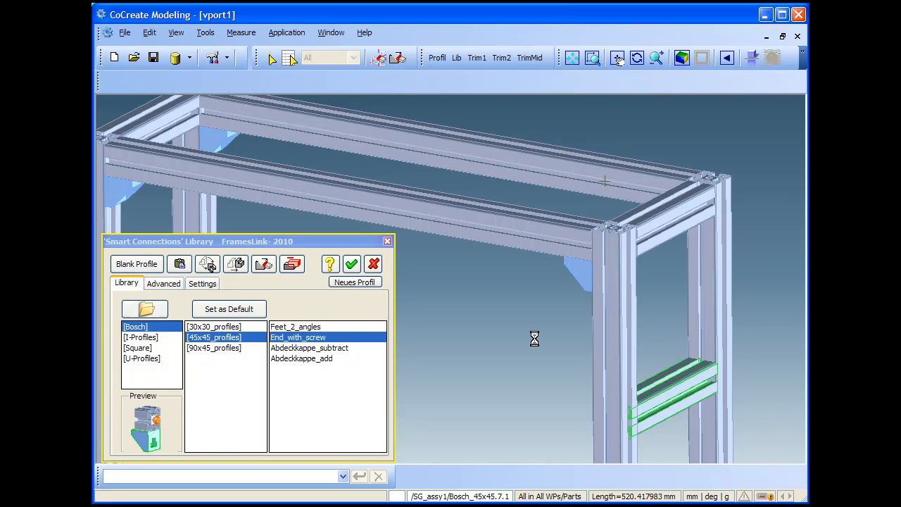
click(208, 264)
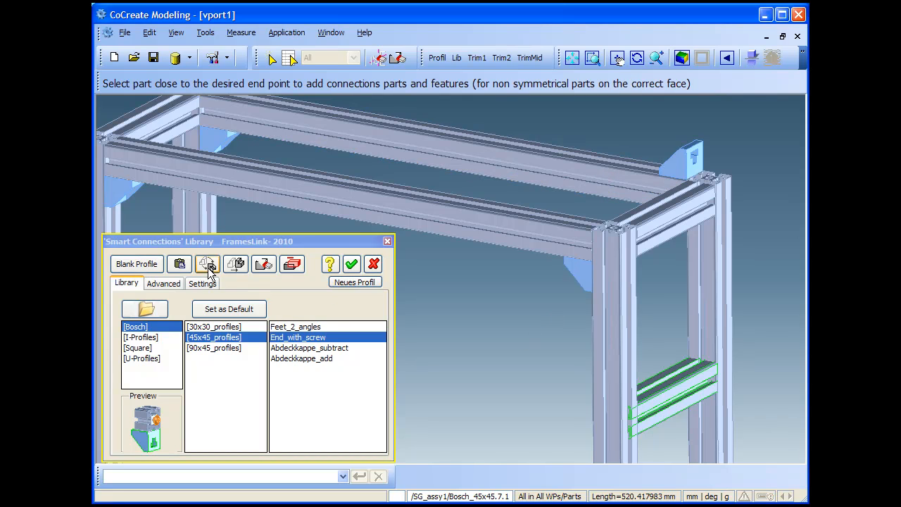
Add End_with_screw connections to both ends of the short end beam above the original cross member, with the brackets on its underside
click(138, 264)
click(686, 205)
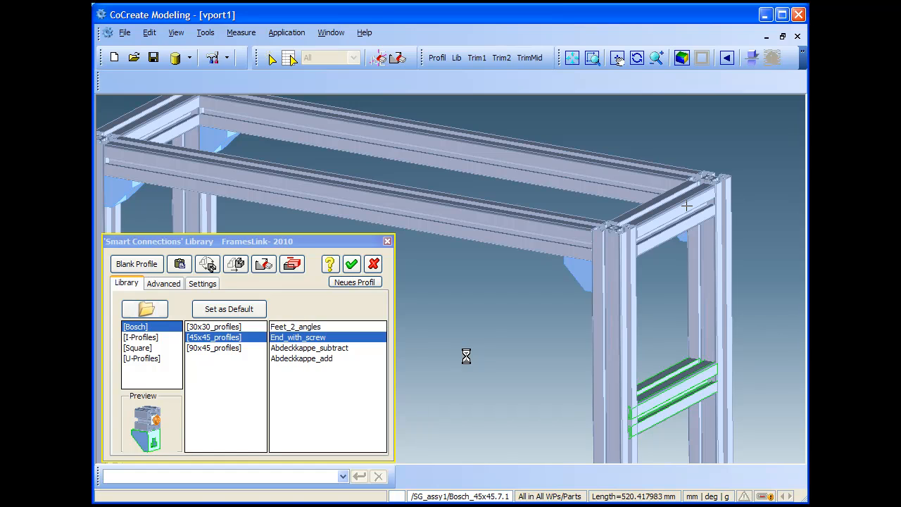
click(207, 265)
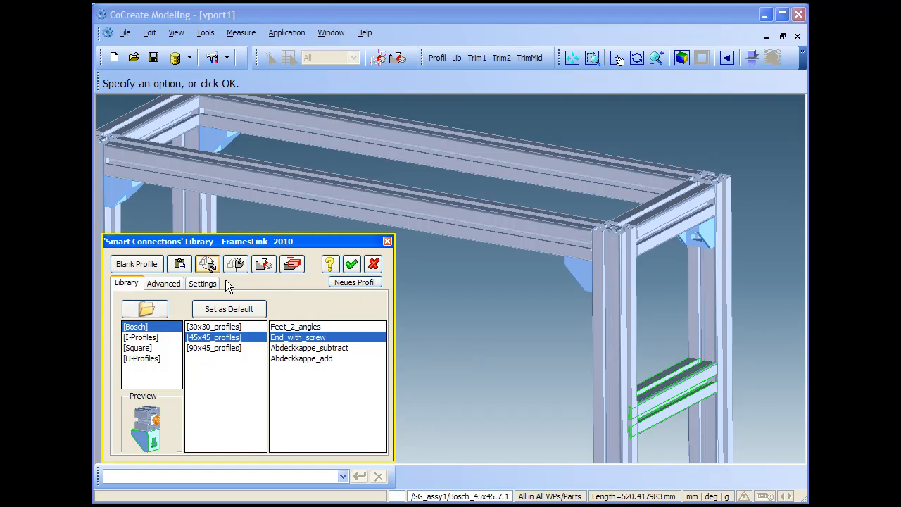
click(646, 244)
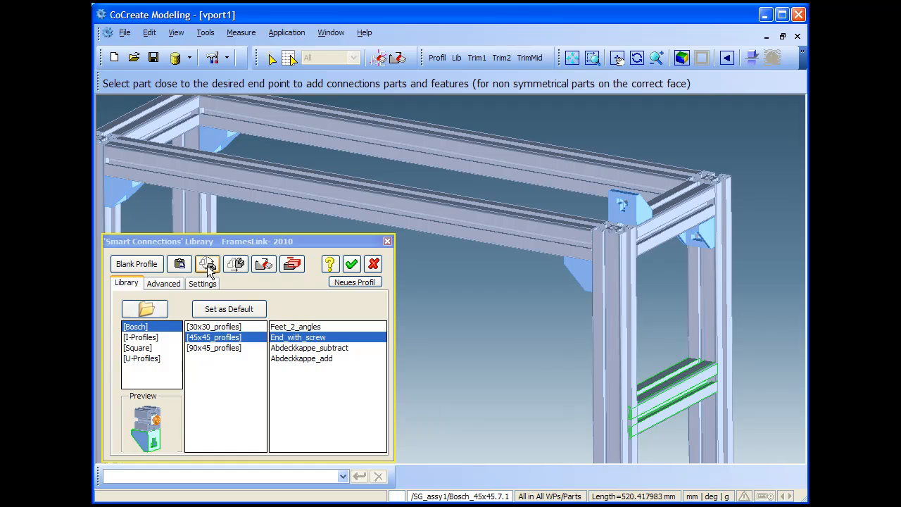
Add End_with_screw connections to both ends of the opposite short end beam, rotating the angle brackets to its underside
middle_drag(438, 249, 599, 310)
click(136, 264)
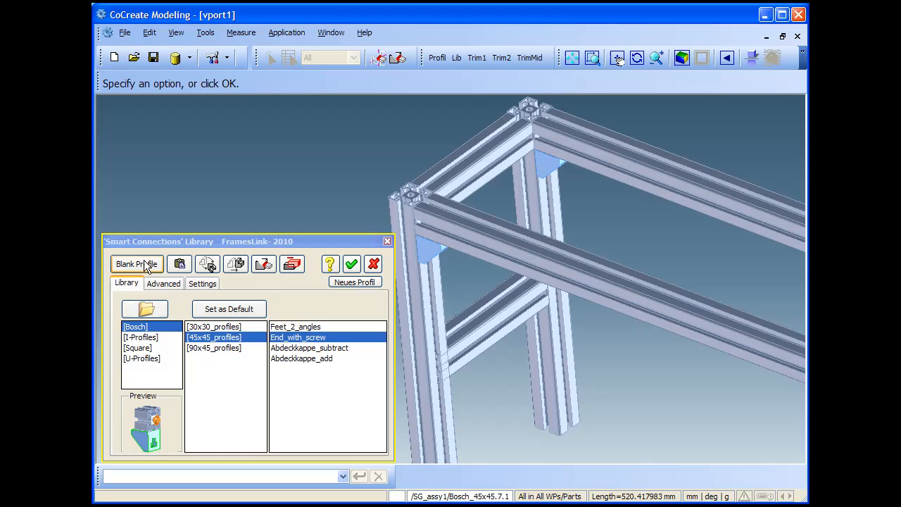
click(504, 148)
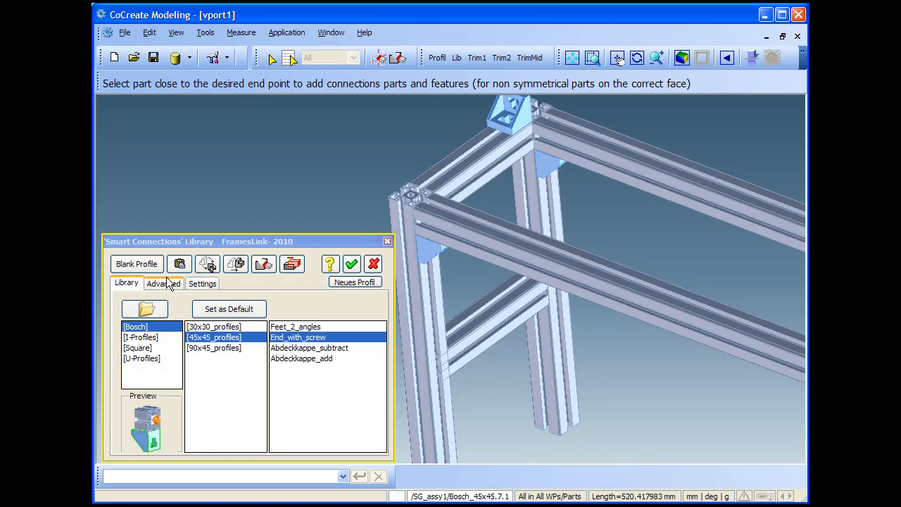
click(208, 266)
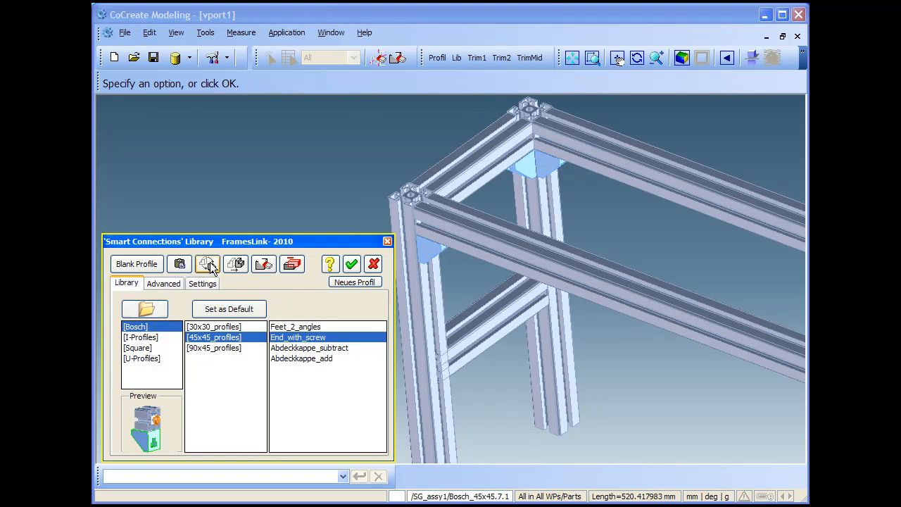
click(157, 266)
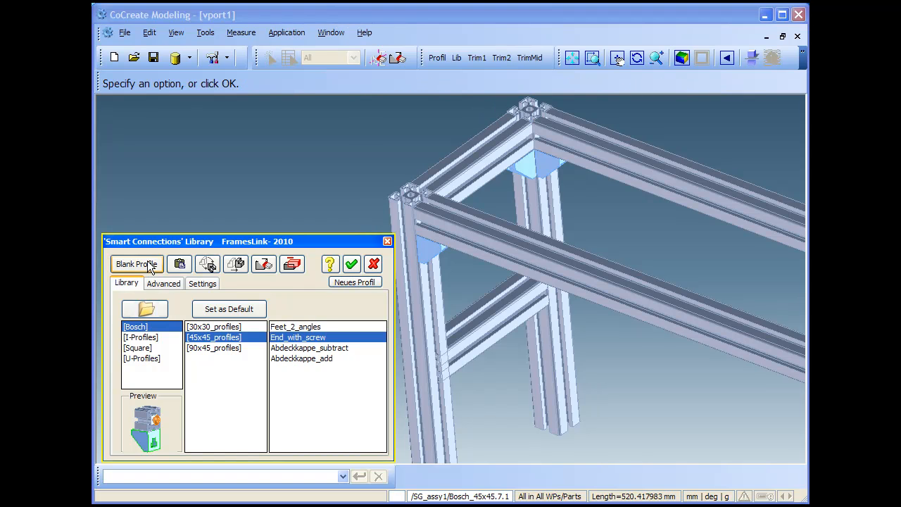
click(454, 187)
Choose the Abdeckkappe_subtract connection and place a cover cap on top of the front leg at the copied cross member's end
scroll(520, 282, down, 3)
middle_drag(515, 239, 583, 331)
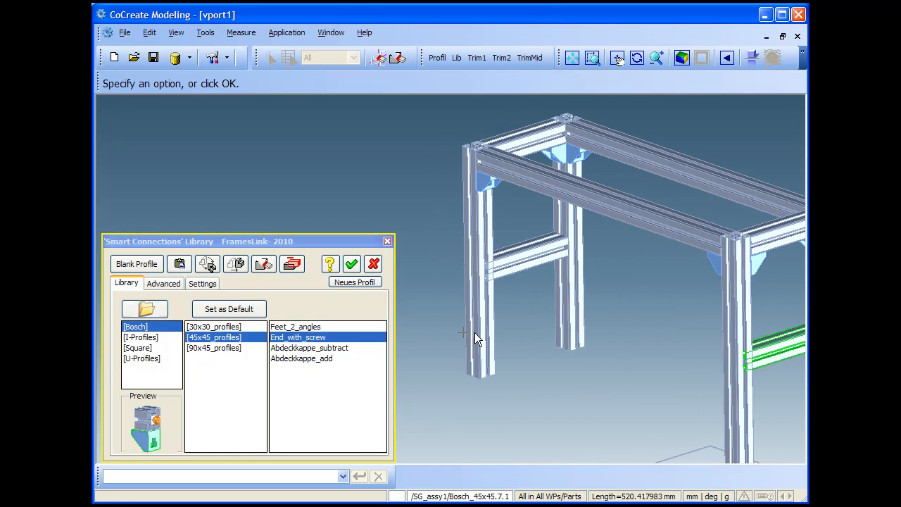
click(315, 348)
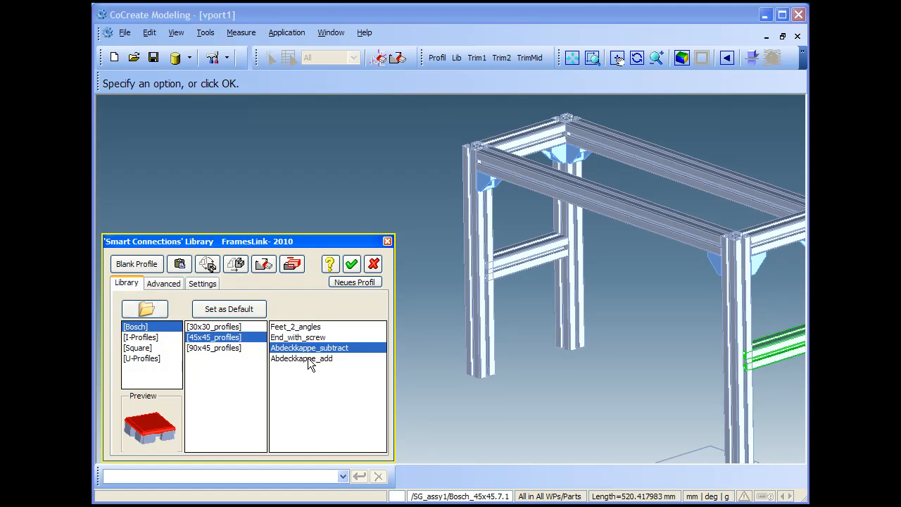
click(308, 358)
click(307, 346)
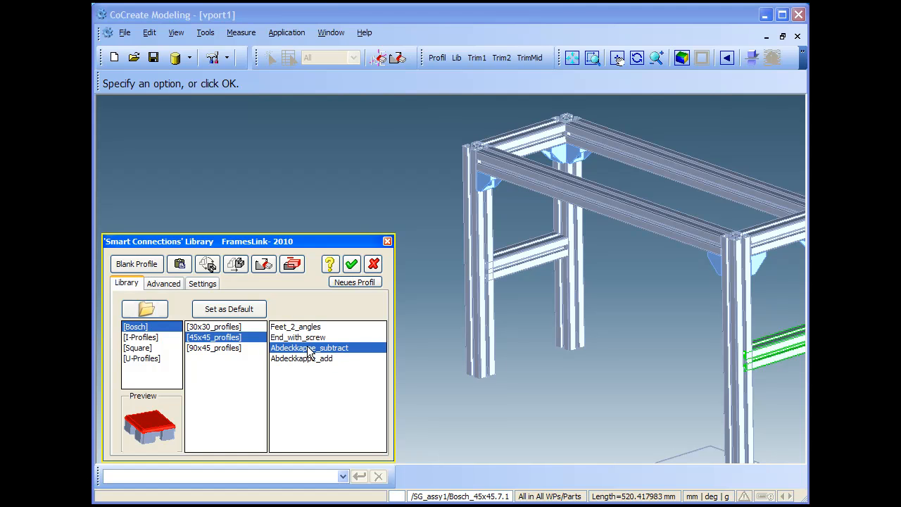
middle_drag(495, 291, 610, 360)
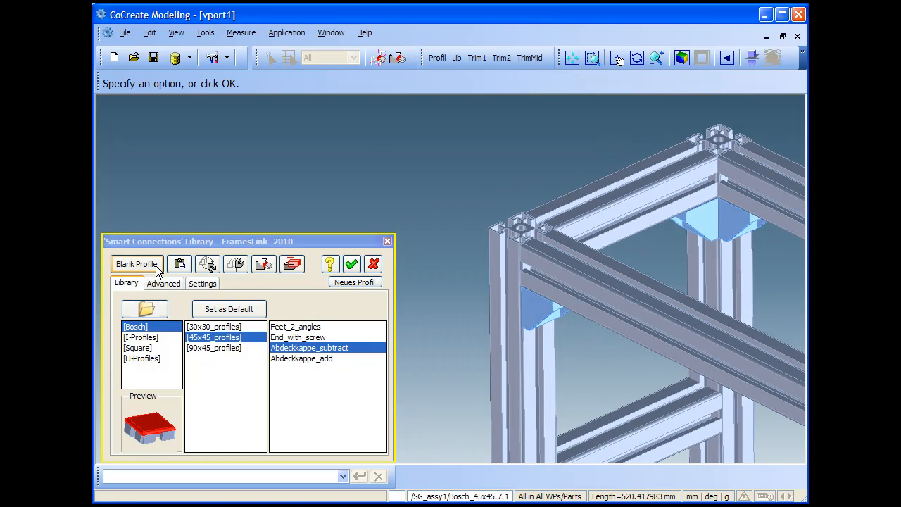
click(177, 265)
click(493, 255)
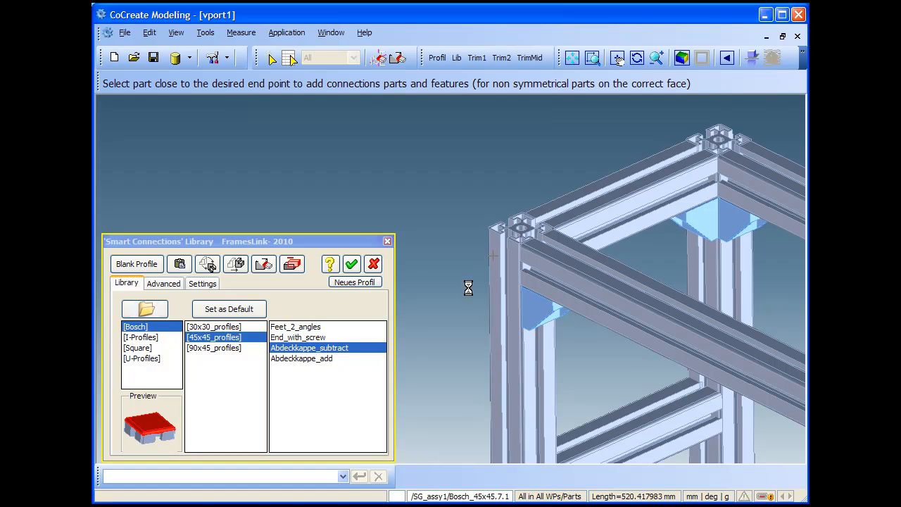
Add an Abdeckkappe_subtract cover cap to the top of the rear leg at the same end
middle_drag(567, 262, 569, 238)
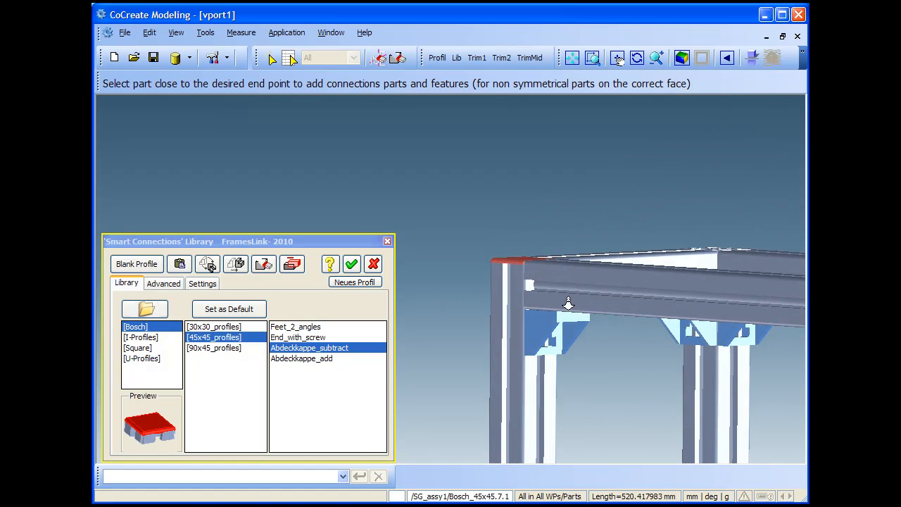
scroll(569, 225, up, 5)
right_drag(550, 317, 569, 296)
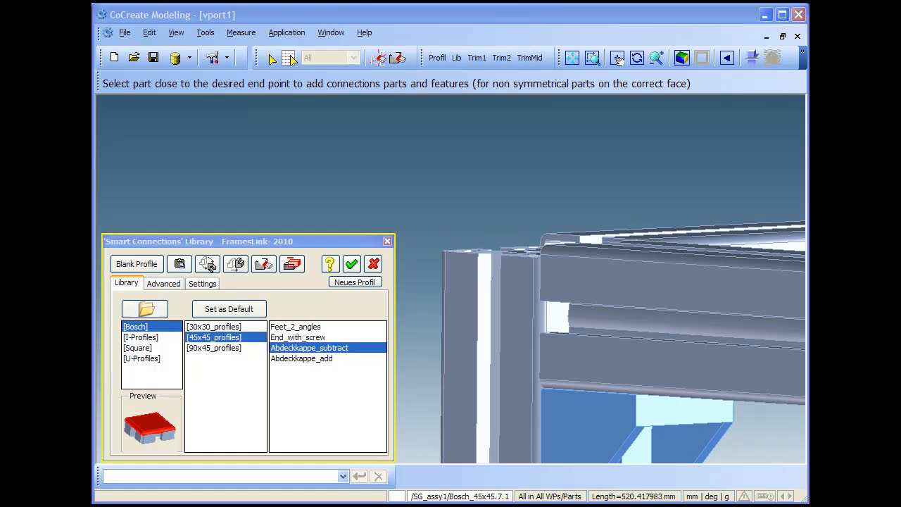
scroll(704, 297, down, 3)
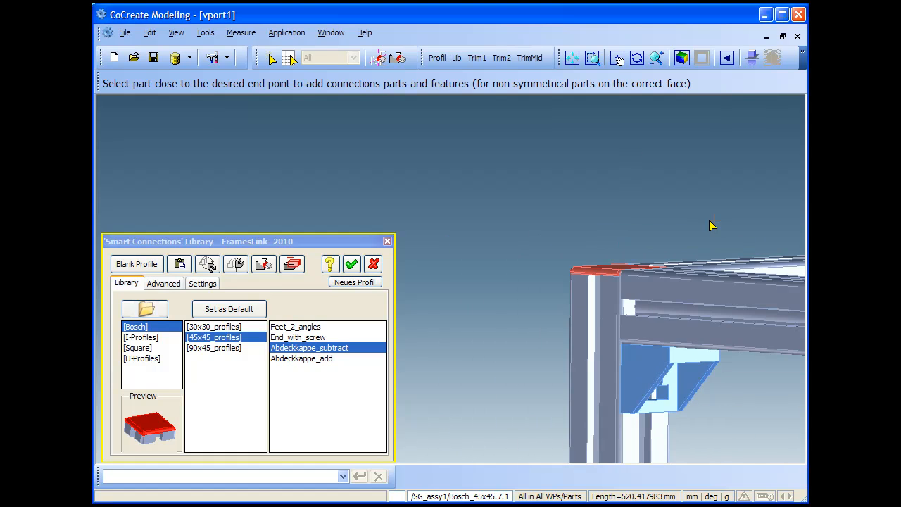
right_drag(639, 178, 468, 209)
middle_drag(469, 210, 397, 295)
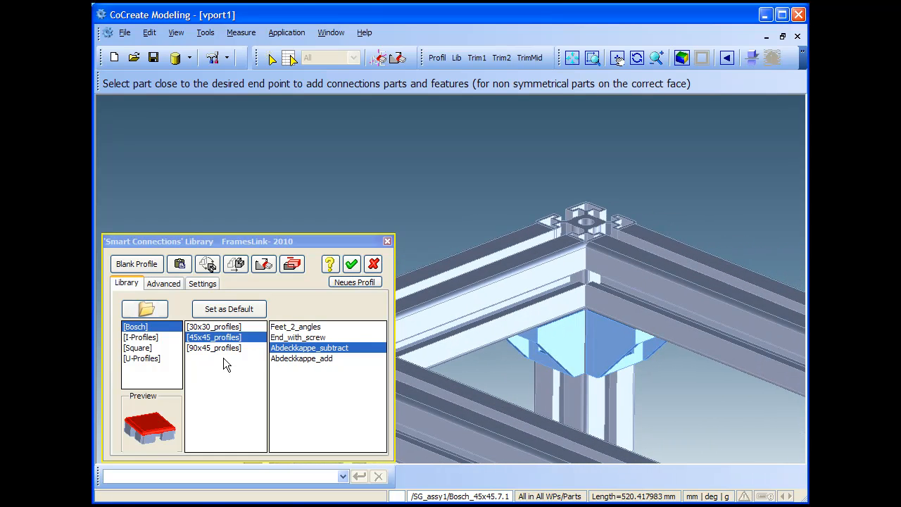
click(595, 400)
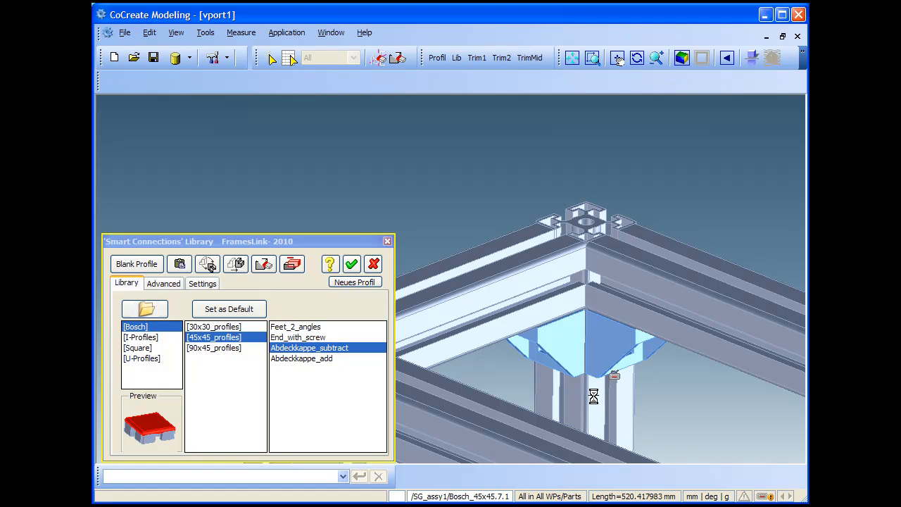
Add Abdeckkappe_subtract cover caps to the tops of the rear and front legs at the opposite end of the frame
middle_drag(713, 358, 471, 275)
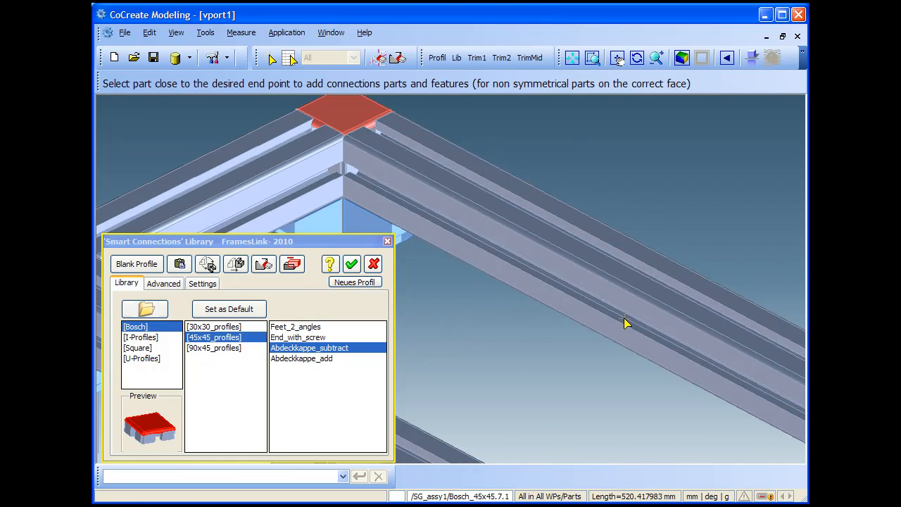
middle_drag(628, 323, 467, 207)
middle_drag(680, 295, 562, 241)
click(689, 285)
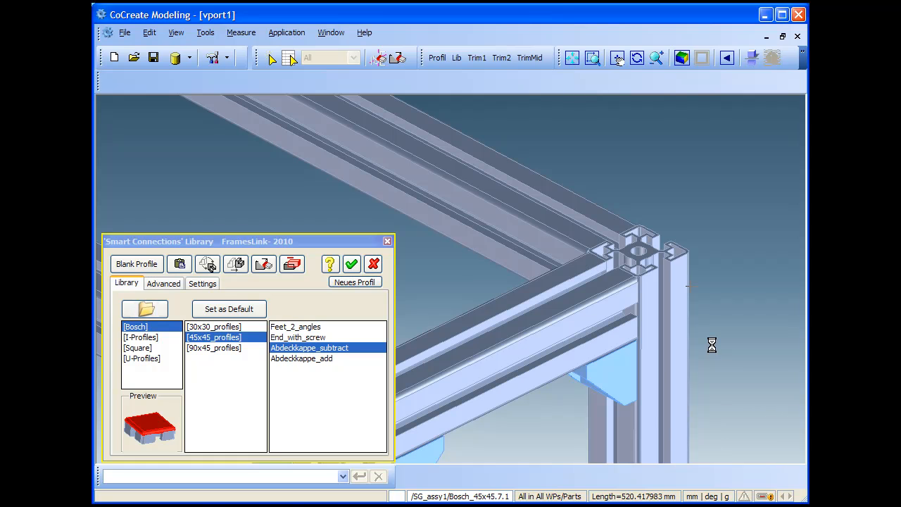
middle_drag(618, 388, 637, 217)
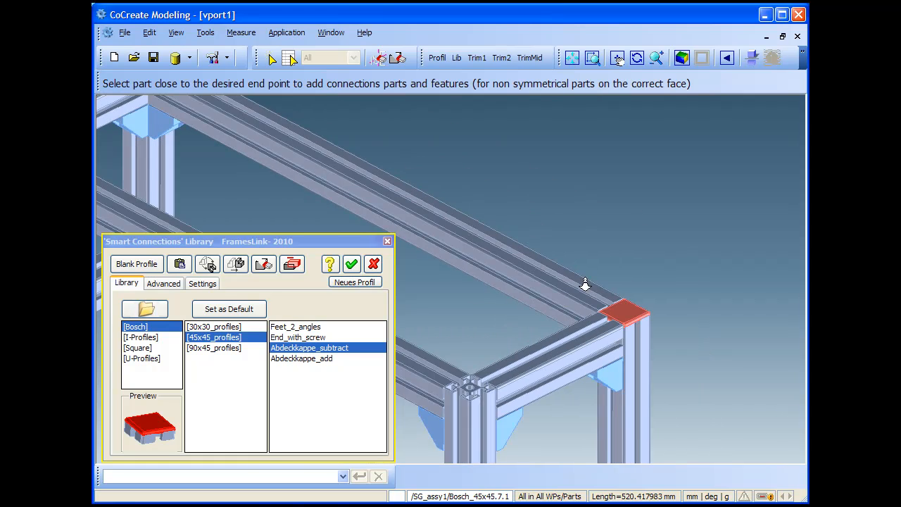
middle_drag(530, 390, 606, 300)
click(548, 324)
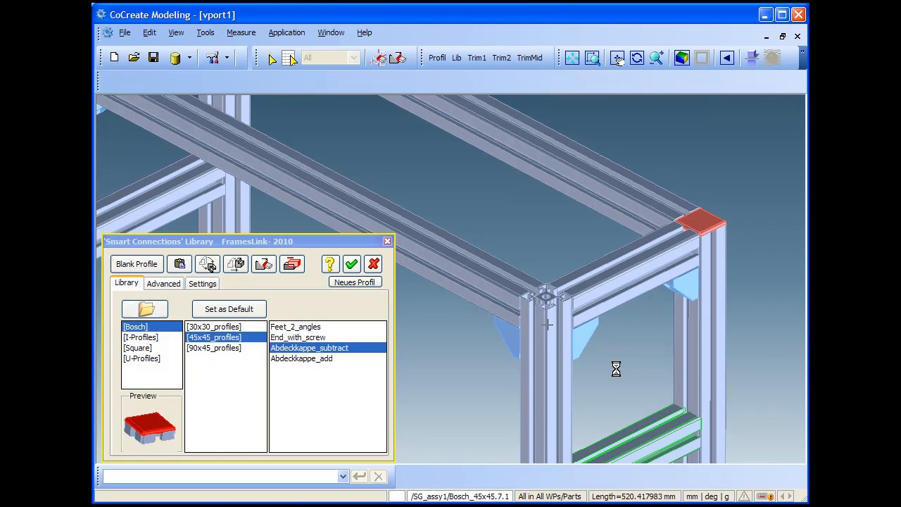
Choose the Feet_2_angles connection, add it to the bottom of the front leg at the far end of the frame and rotate its angles
middle_drag(418, 317, 481, 290)
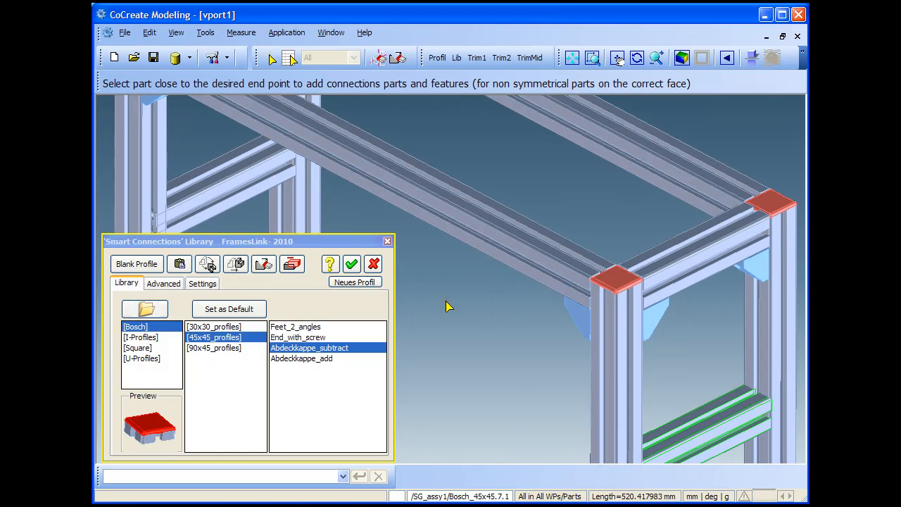
click(312, 329)
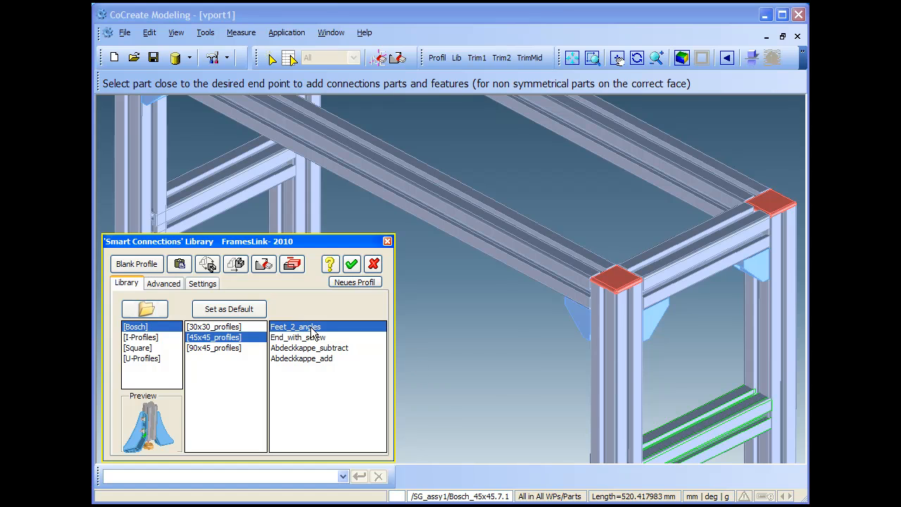
scroll(519, 406, down, 3)
middle_drag(528, 286, 622, 298)
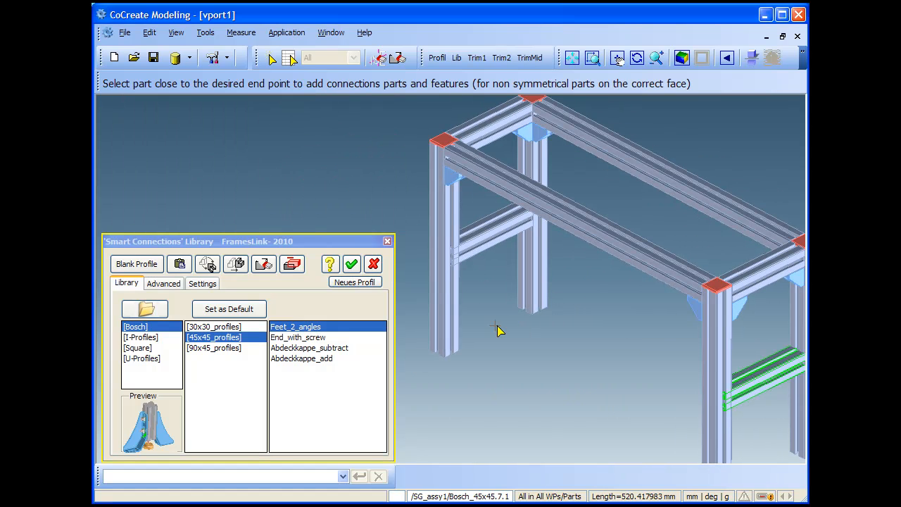
click(446, 312)
click(207, 263)
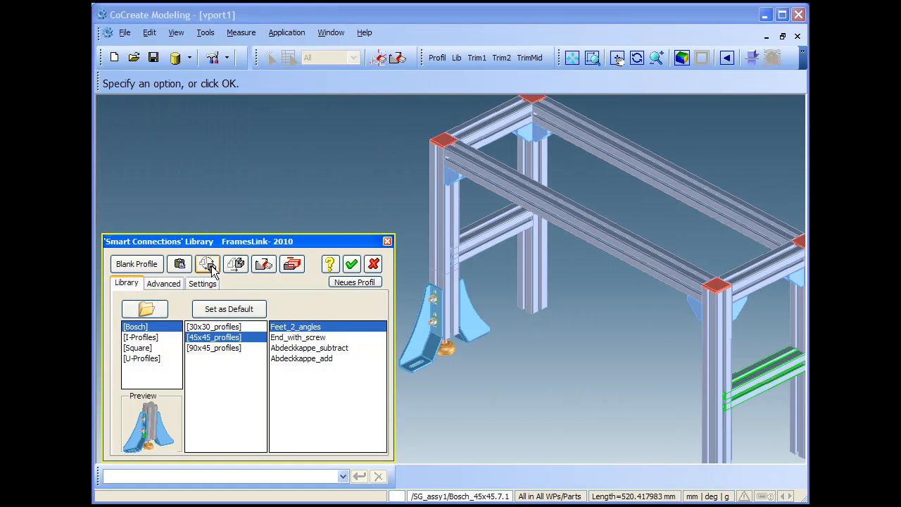
Accept the foot's orientation and add the same Feet_2_angles connection to the bottom of the rear leg at that end
middle_drag(569, 353, 624, 339)
scroll(576, 303, up, 2)
middle_drag(570, 370, 598, 378)
middle_drag(595, 314, 581, 361)
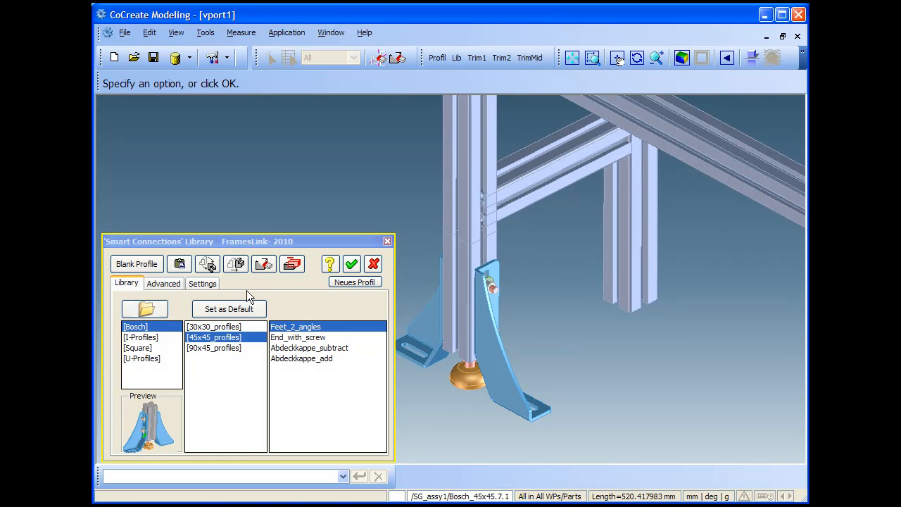
click(178, 270)
middle_drag(650, 409, 529, 339)
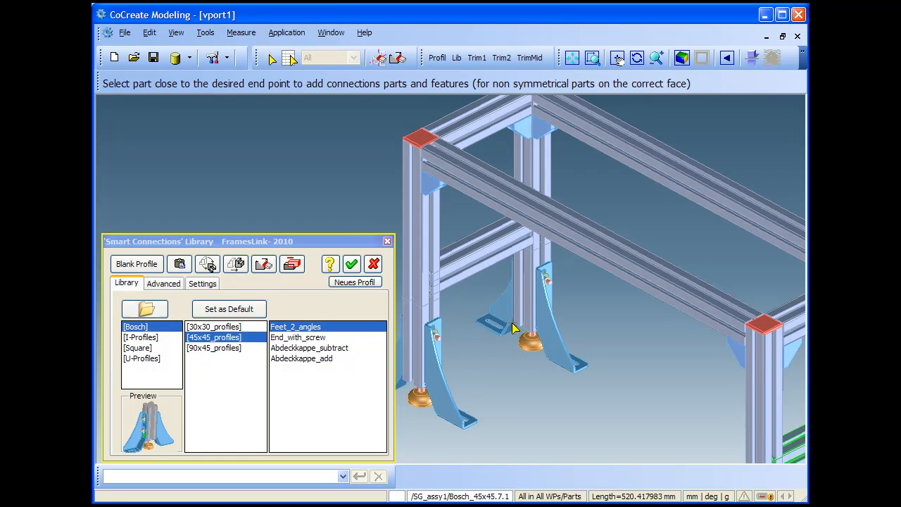
click(517, 328)
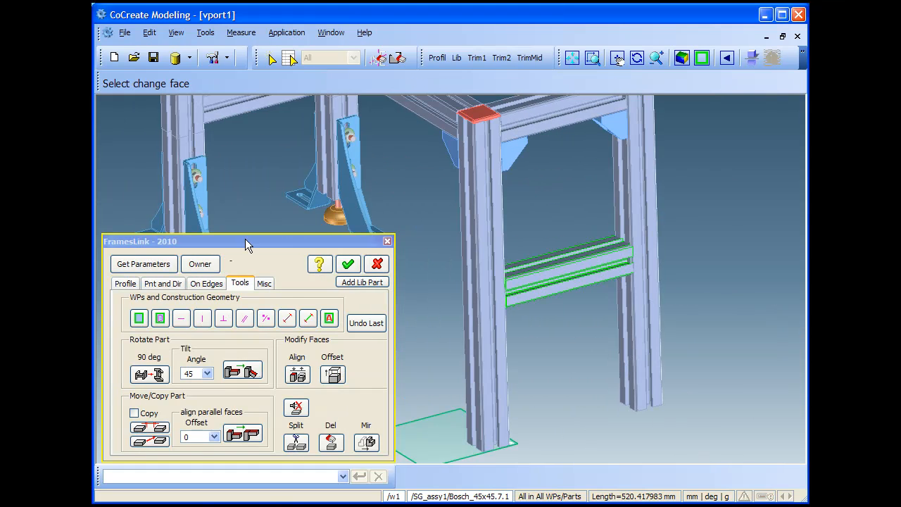
Choose the custom Bosch profile BOSCH-45-90-3_842_990 and disable Get type & size for placing by point and direction
click(118, 283)
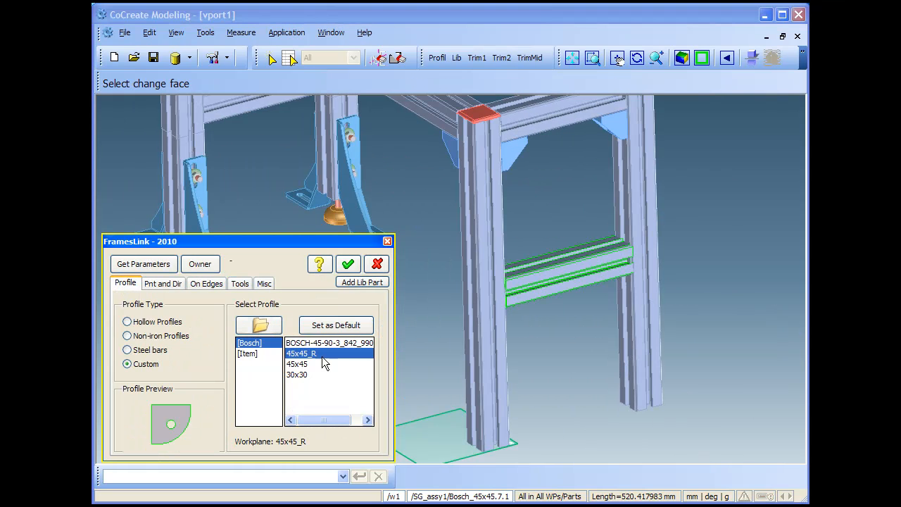
click(323, 343)
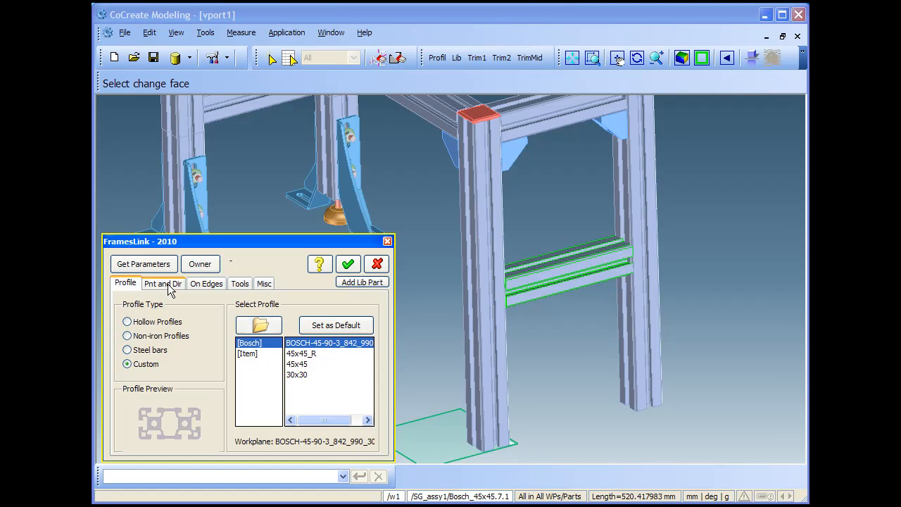
middle_drag(432, 260, 547, 262)
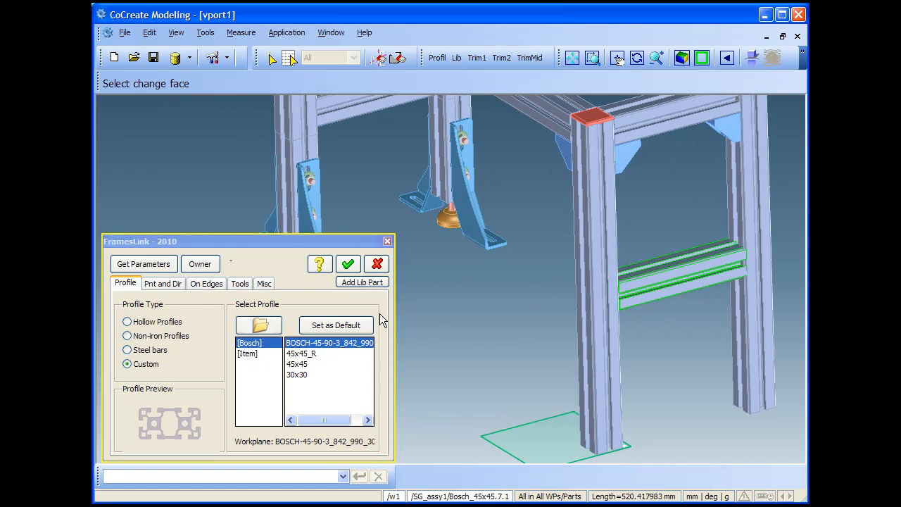
click(163, 283)
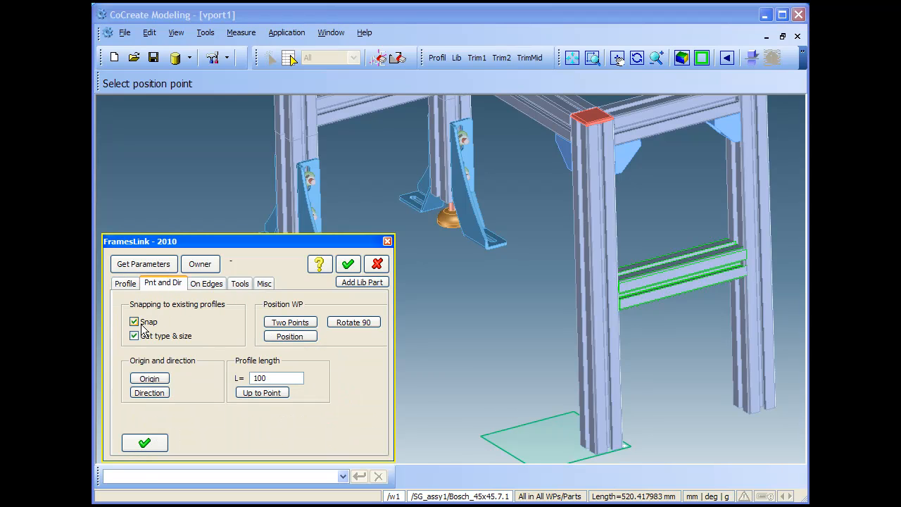
click(135, 336)
Place the 45x90 profile on the outer face of the near-end front leg and create it 300 mm long, pointing outward
click(149, 378)
scroll(656, 345, up, 5)
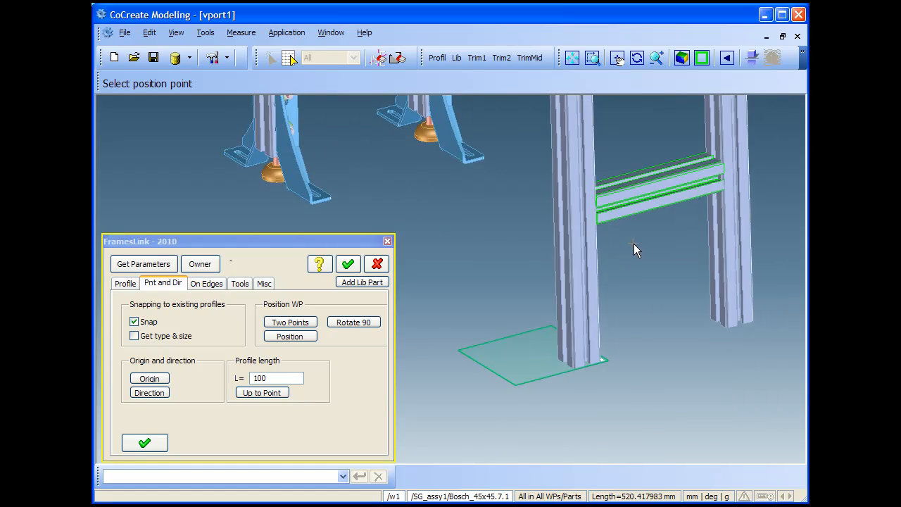
click(629, 323)
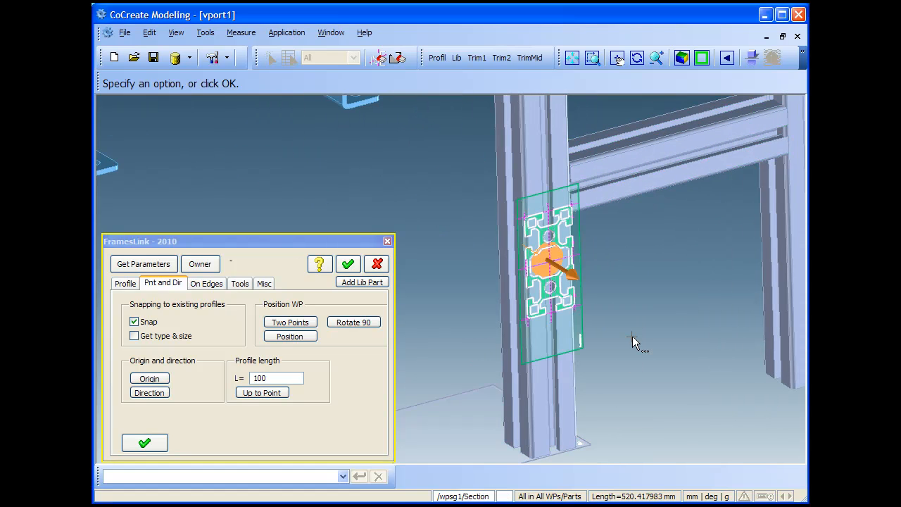
scroll(647, 302, down, 3)
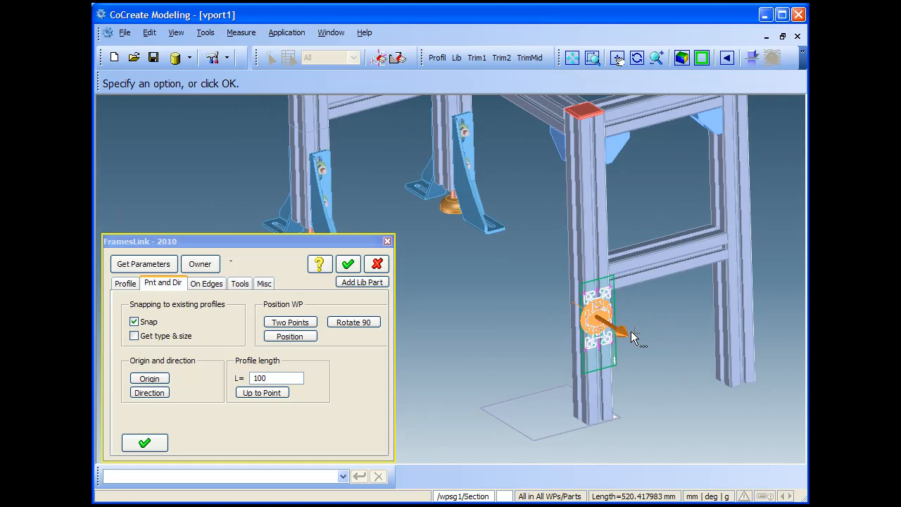
drag(618, 328, 707, 376)
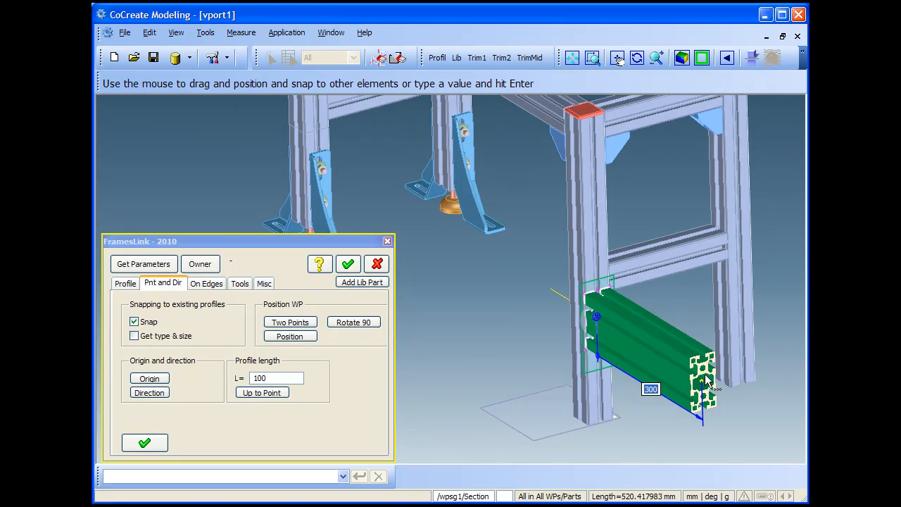
click(145, 442)
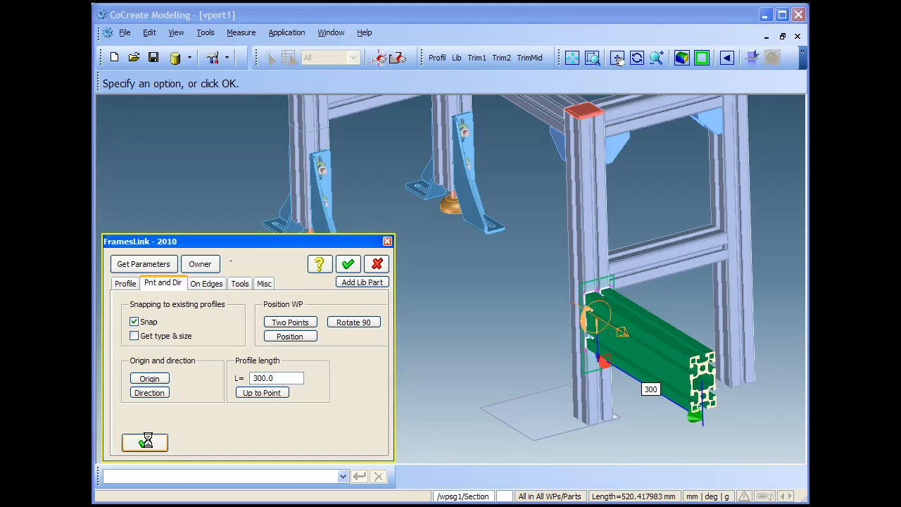
Move the 45x90 profile up the front leg by two points, from its upper corner to the lower cross member's level
scroll(623, 231, up, 3)
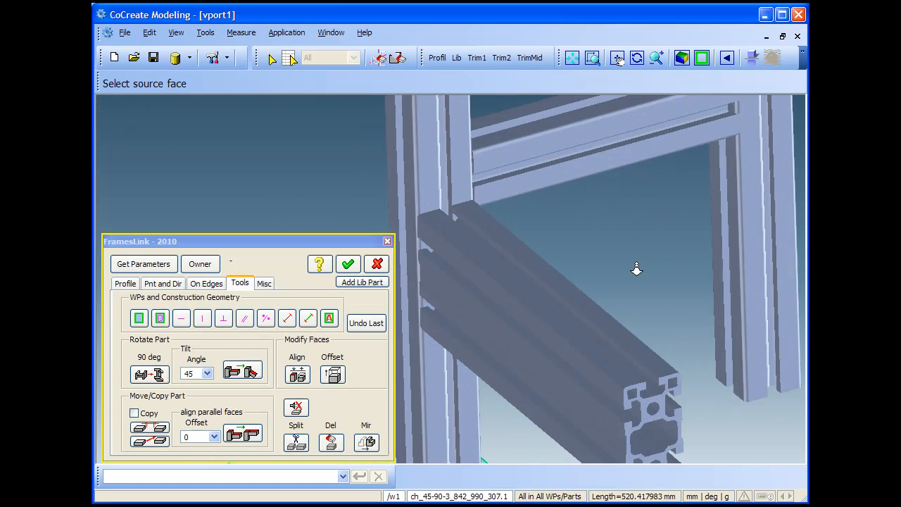
middle_drag(634, 229, 627, 266)
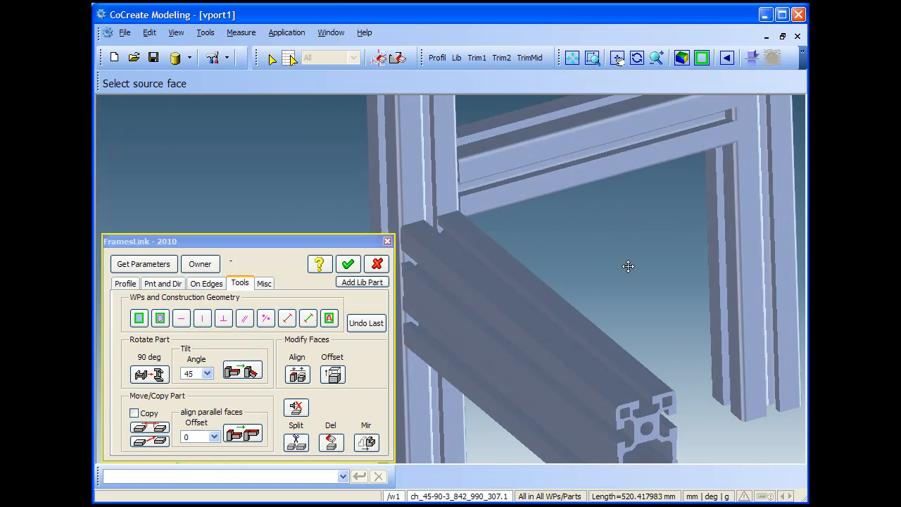
scroll(614, 245, down, 1)
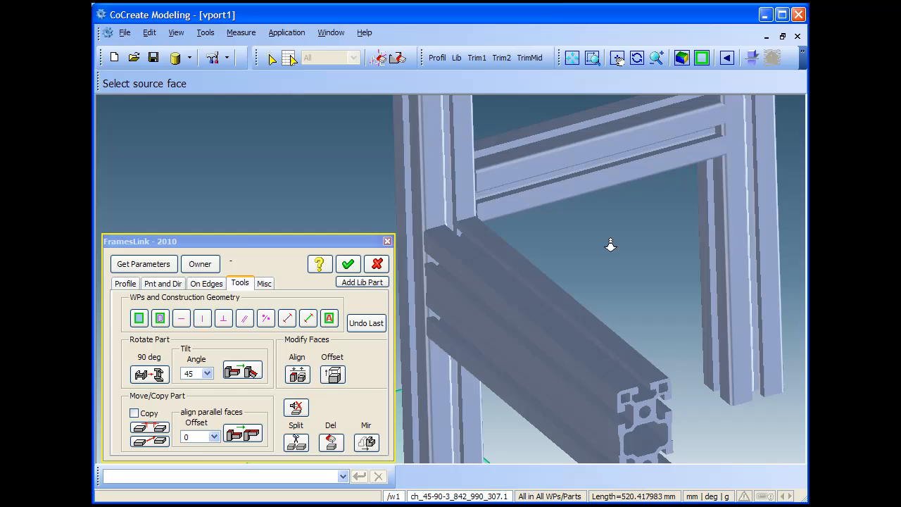
click(150, 441)
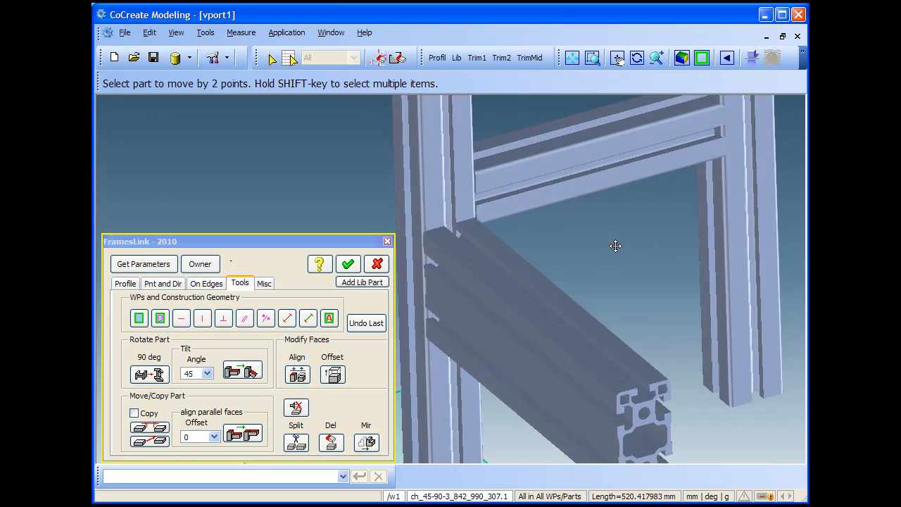
middle_drag(618, 246, 642, 247)
scroll(643, 248, up, 2)
click(436, 266)
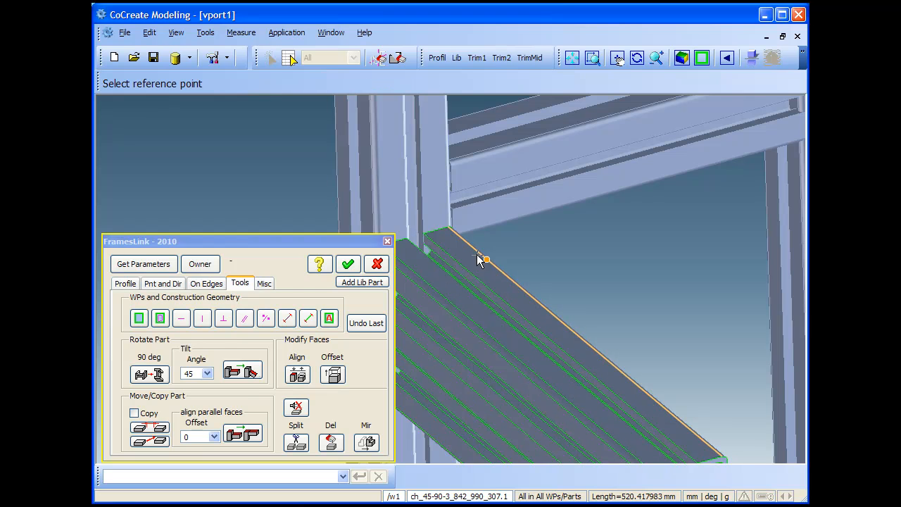
click(428, 234)
click(420, 168)
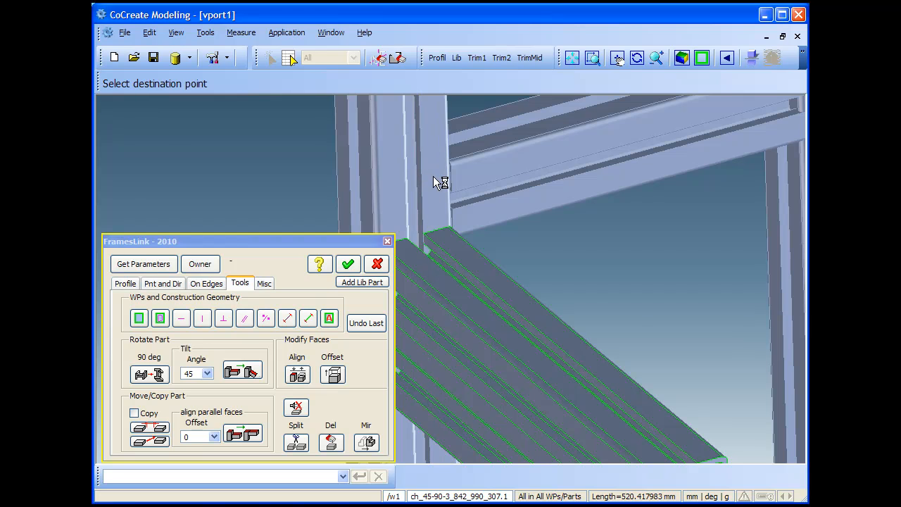
scroll(599, 211, down, 2)
scroll(638, 218, down, 3)
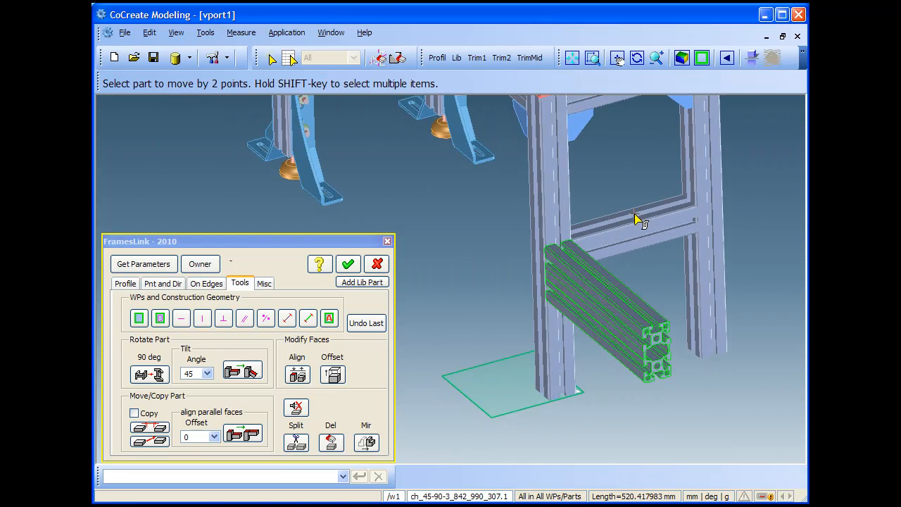
Copy the 45x90 profile onto the rear leg by two points, using the matching bottom corners of the front and rear legs
scroll(573, 197, up, 2)
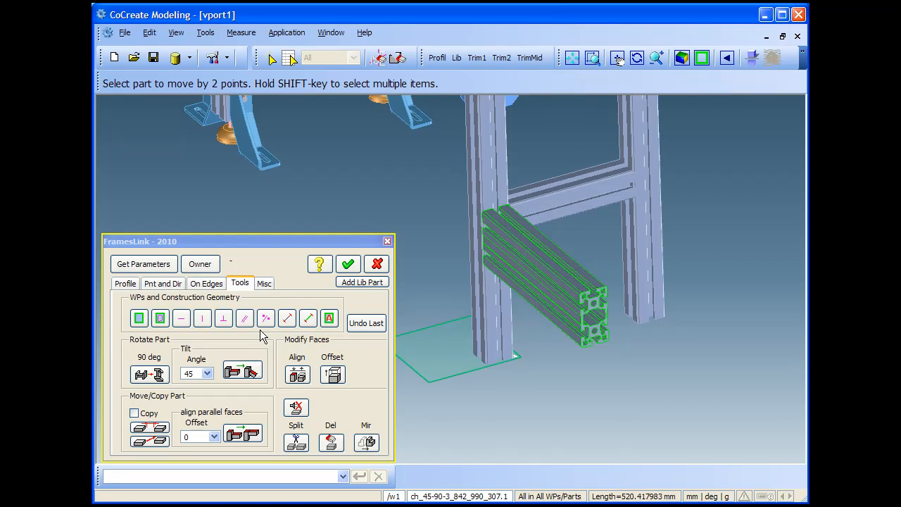
click(143, 415)
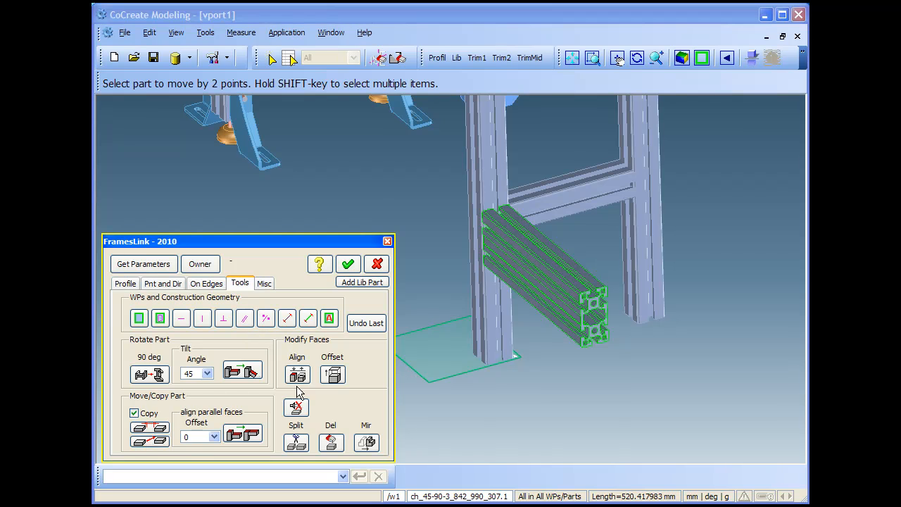
click(553, 316)
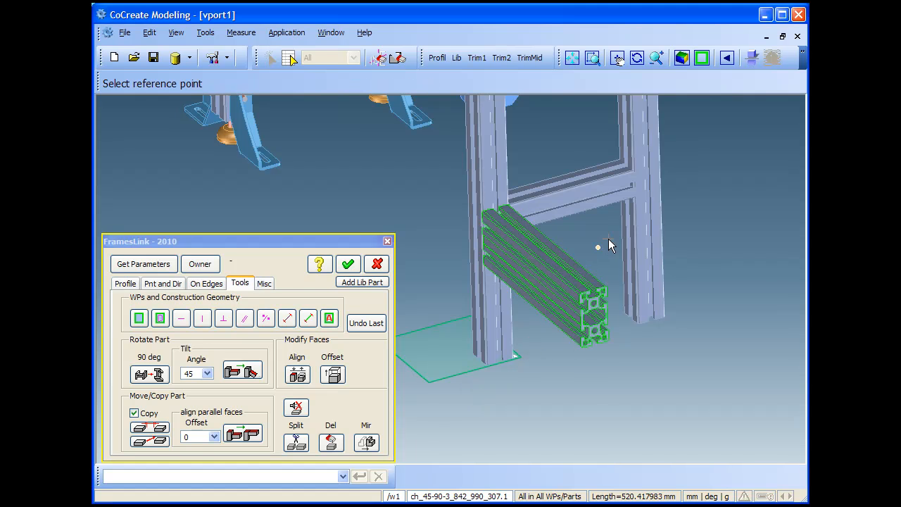
scroll(587, 358, up, 6)
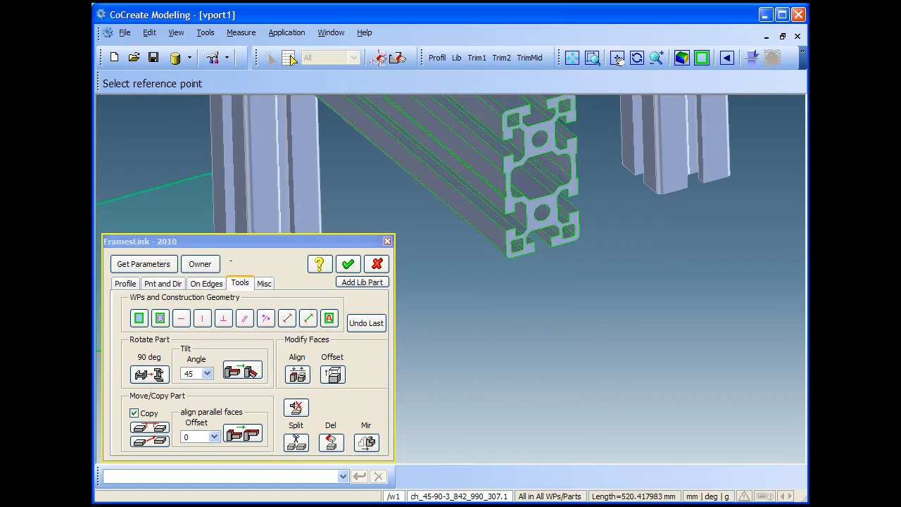
middle_drag(495, 359, 612, 367)
scroll(613, 368, down, 3)
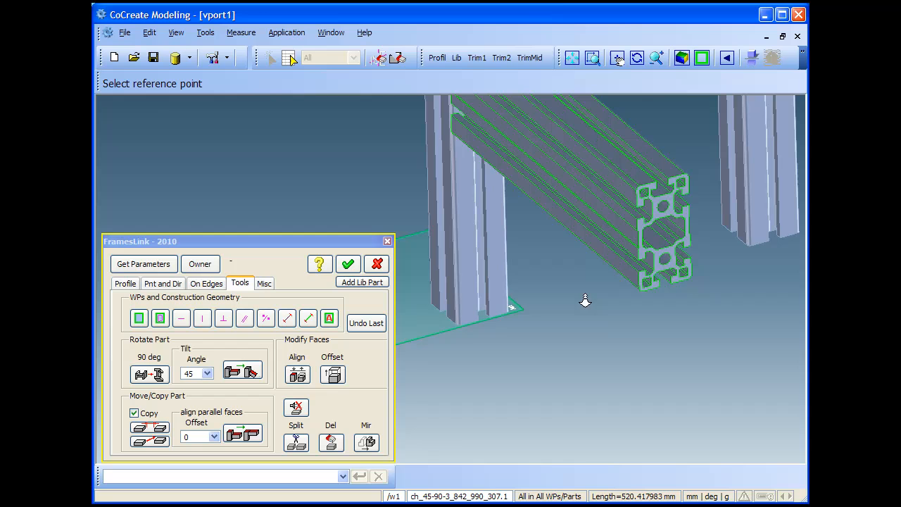
click(461, 327)
click(752, 245)
middle_drag(694, 366, 513, 212)
click(567, 343)
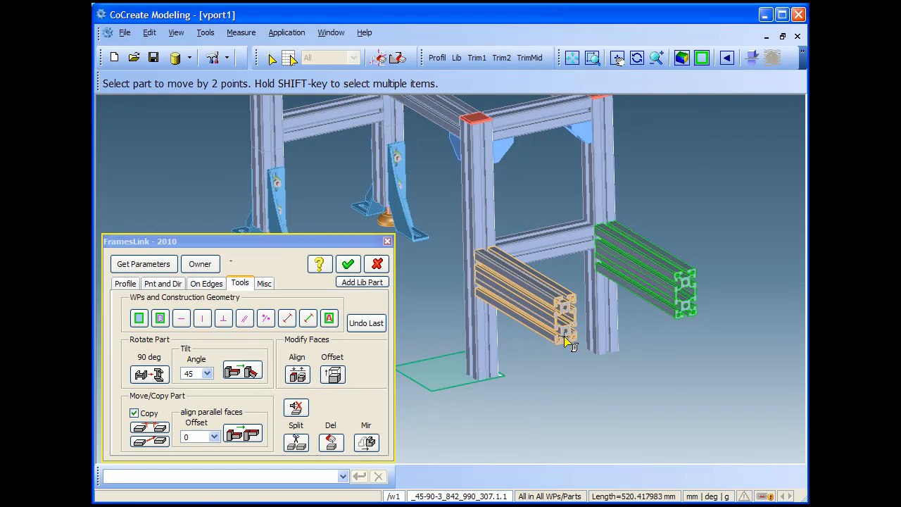
Set the origin of another 45x90 profile at the outer end of the rear beam, directed across towards the front beam
click(162, 284)
click(148, 380)
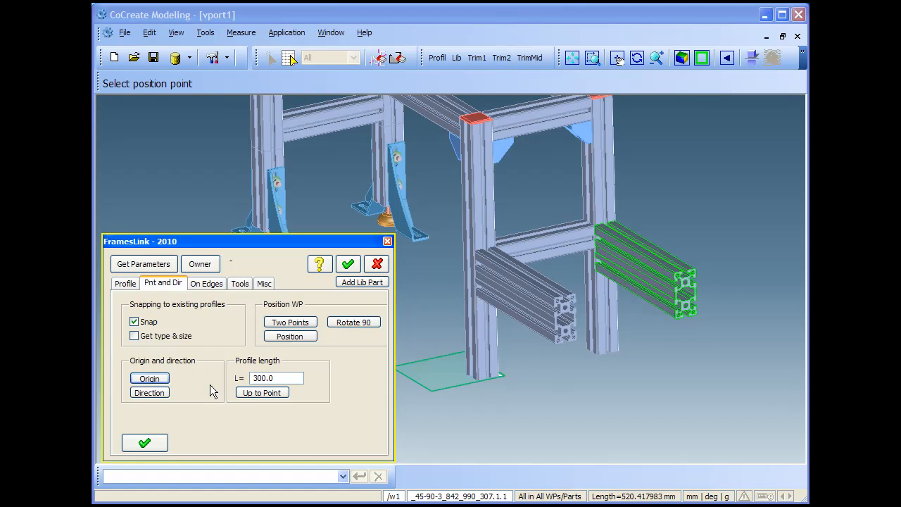
scroll(719, 366, up, 8)
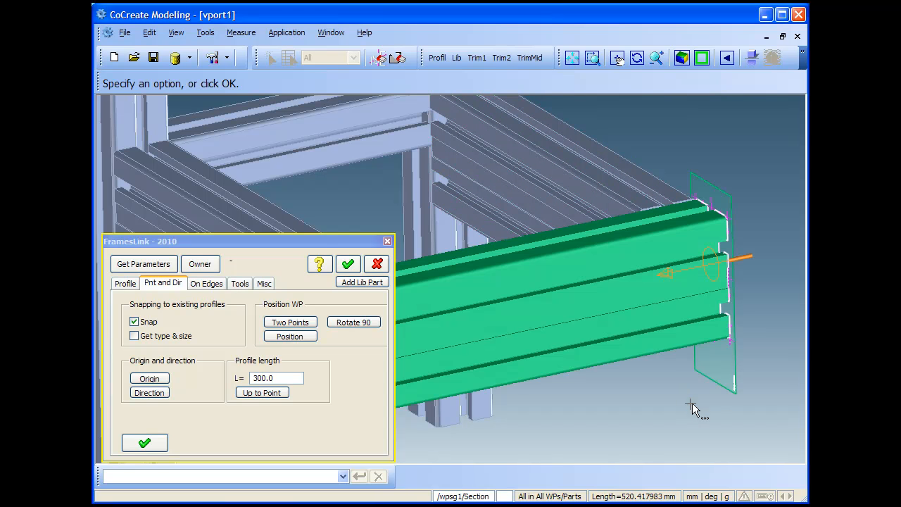
scroll(691, 396, down, 7)
middle_drag(616, 286, 583, 364)
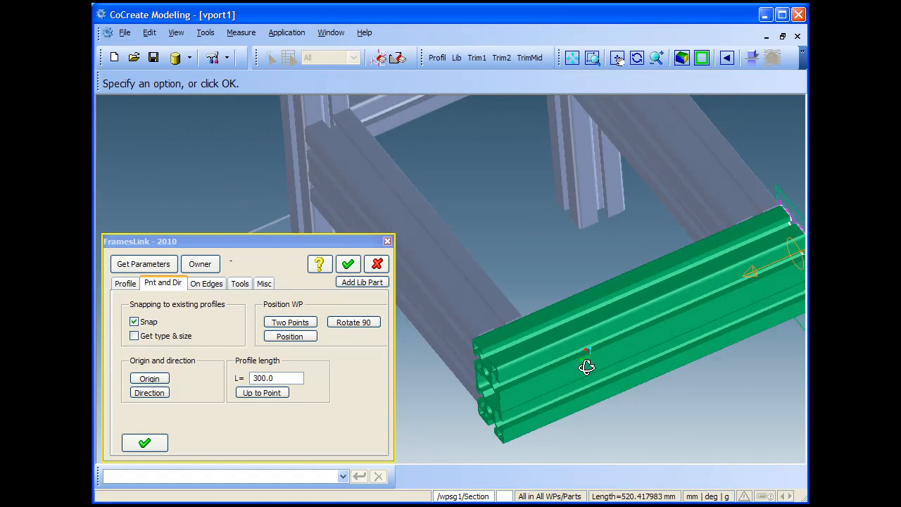
Set the crosswise profile's length up to a point on the front beam's outer side, 295 mm, and create it
click(262, 392)
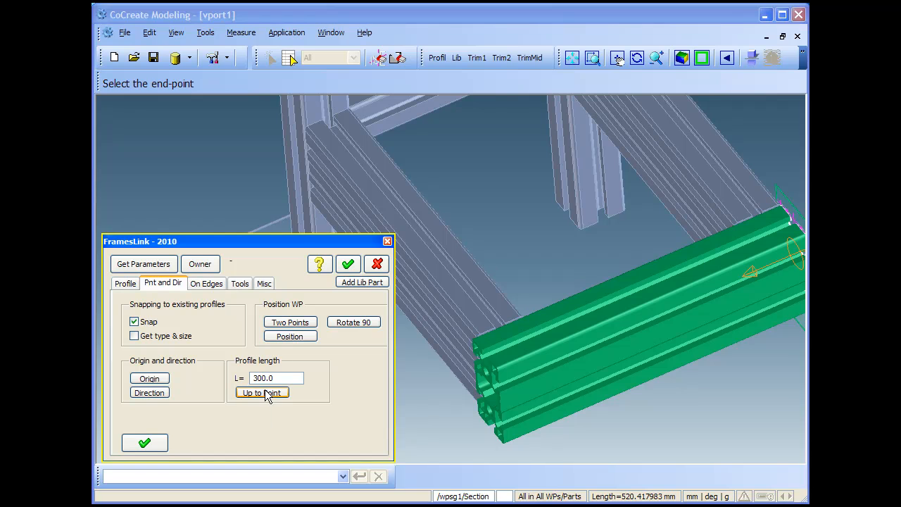
click(451, 330)
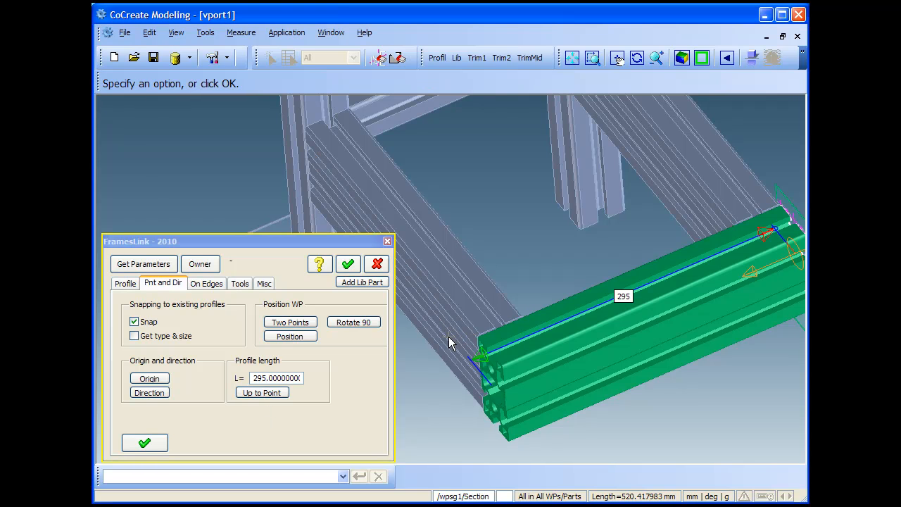
middle_drag(560, 381, 583, 210)
click(348, 264)
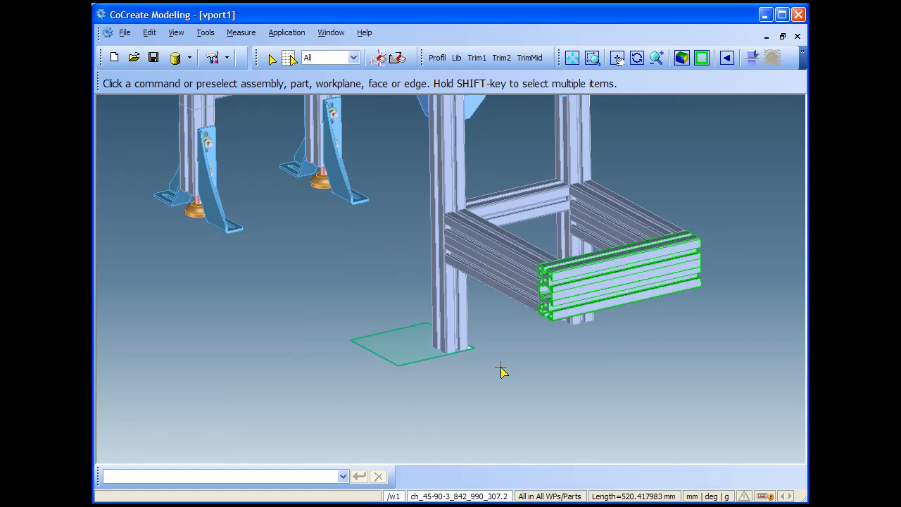
middle_drag(496, 363, 537, 381)
scroll(538, 381, down, 4)
right_drag(493, 239, 479, 266)
middle_drag(479, 265, 547, 261)
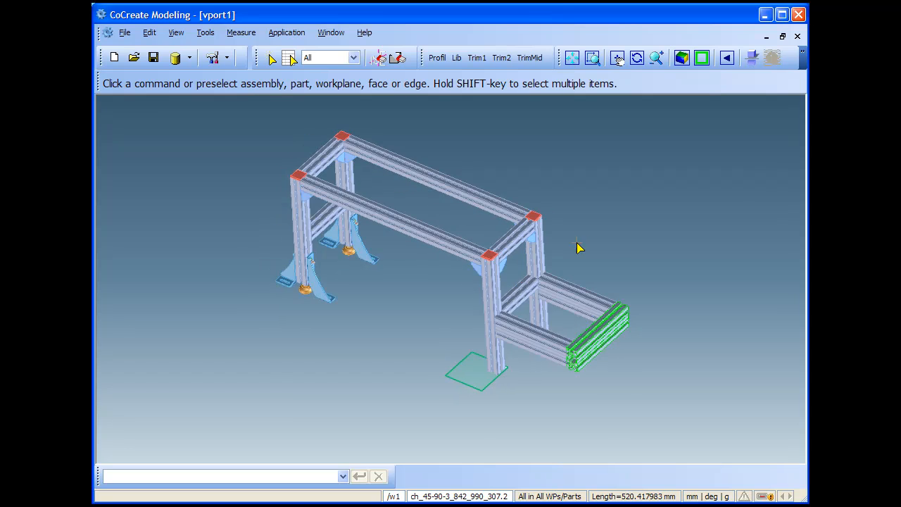
scroll(582, 282, up, 3)
right_drag(584, 285, 591, 307)
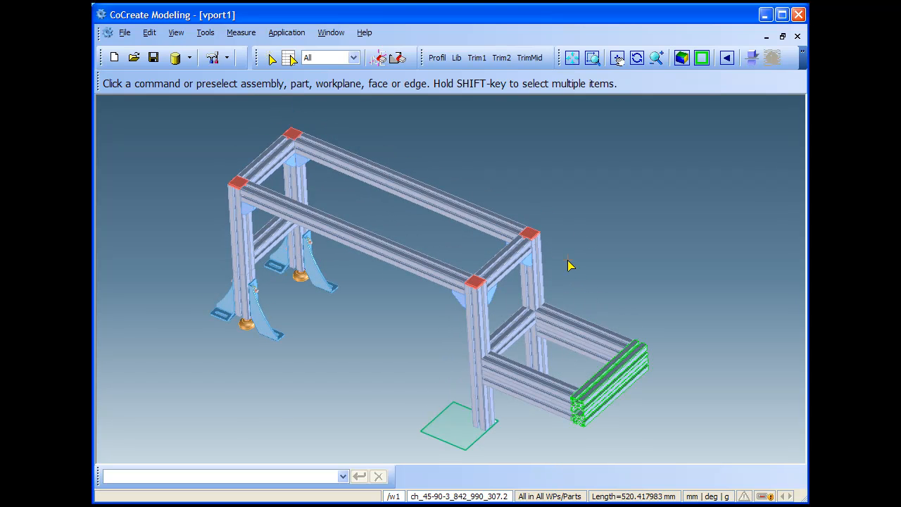